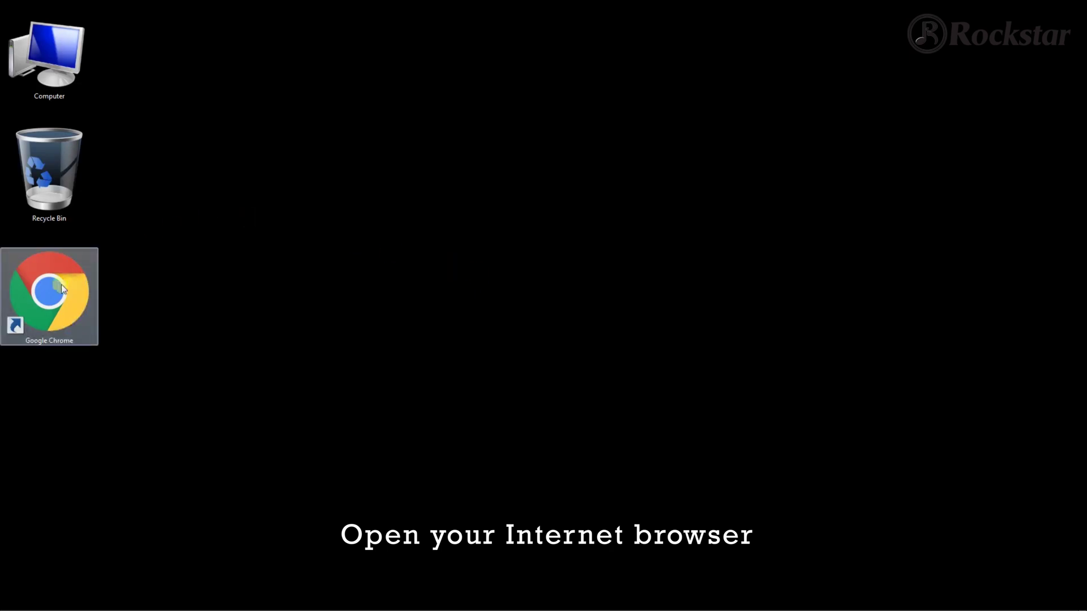
- Launch Google Chrome and go to therockstarworld.com
{"action": "double_click", "coordinate": [53, 291]}
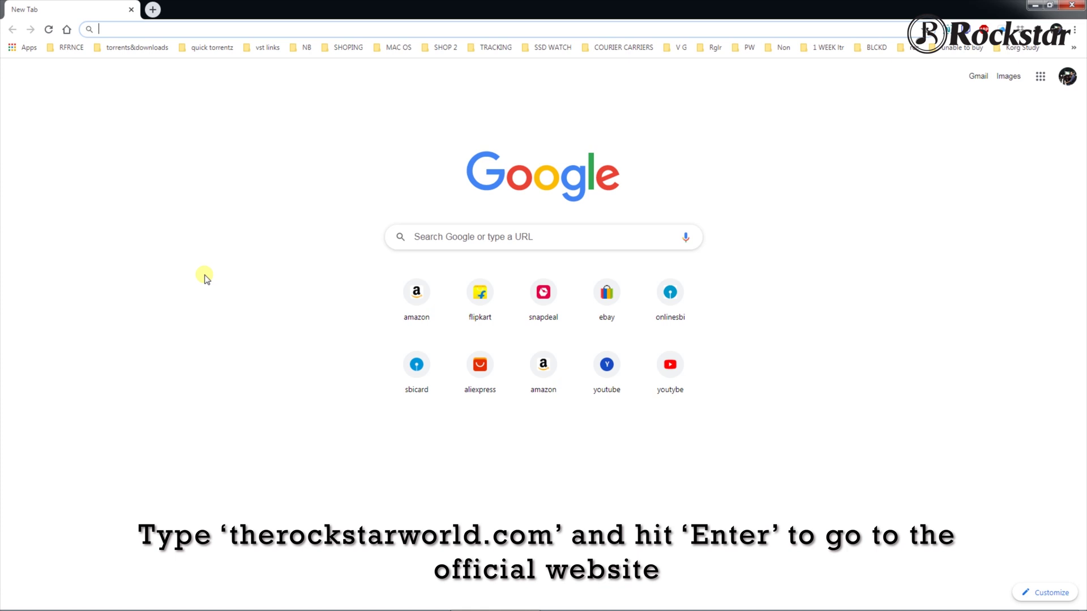
{"action": "type", "text": "therocks"}
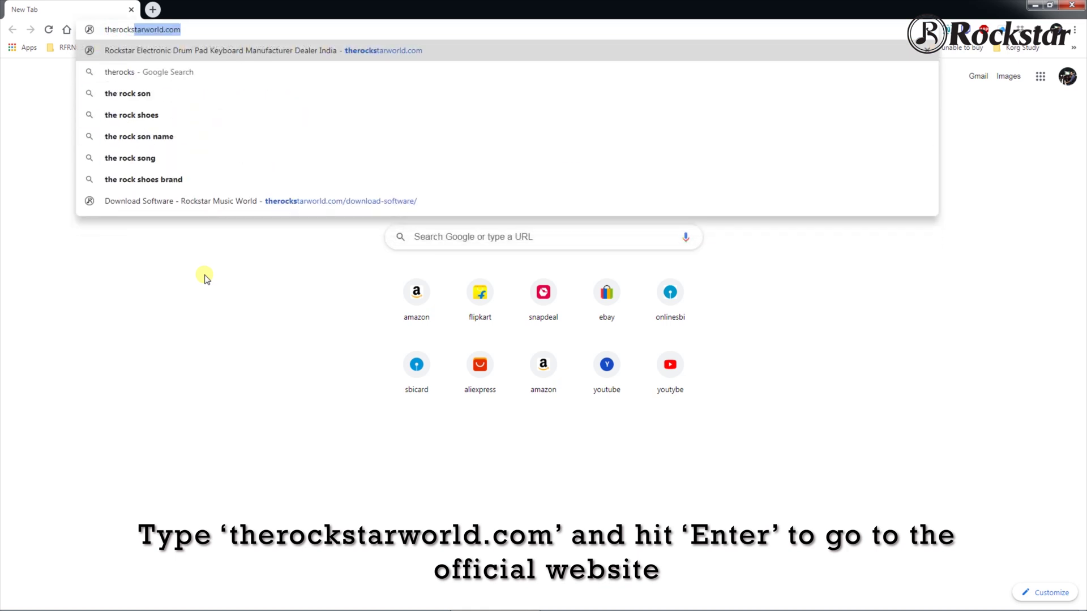
{"action": "type", "text": "tarw"}
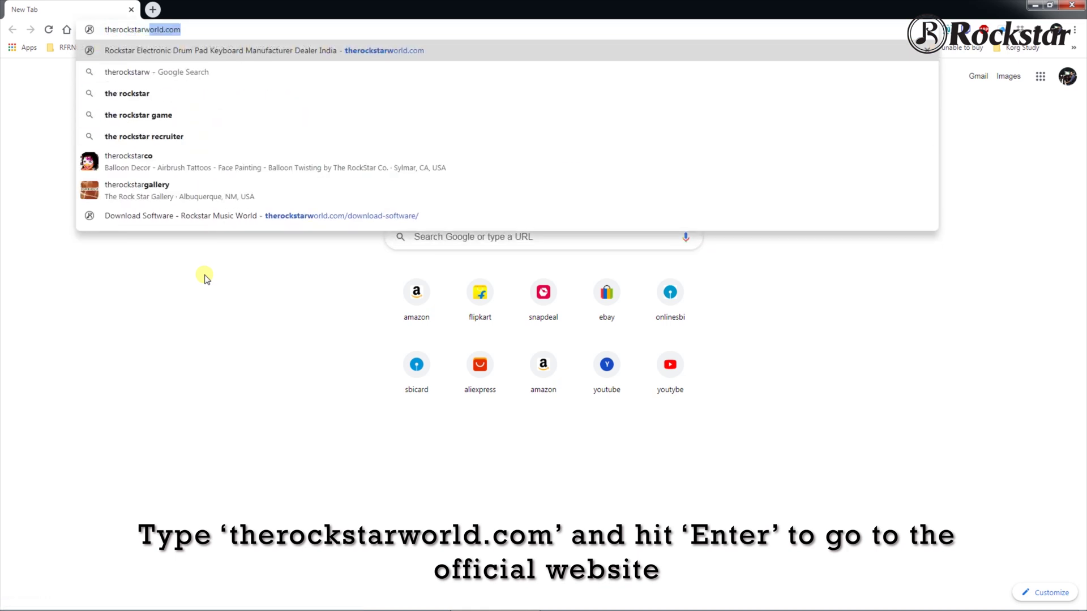
{"action": "type", "text": "orld.co"}
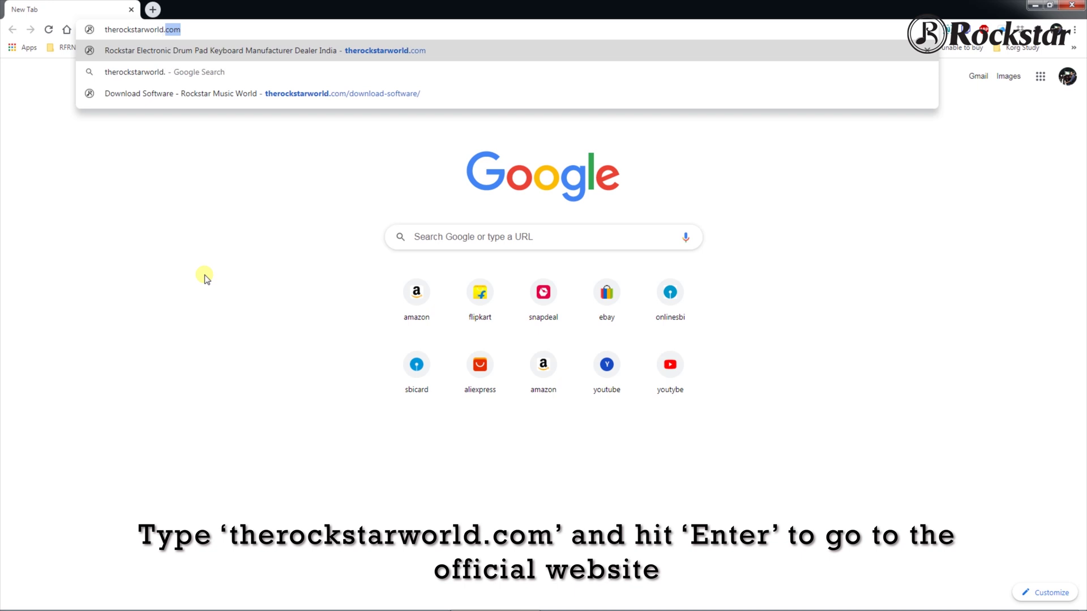
{"action": "type", "text": "m"}
{"action": "key", "text": "Return"}
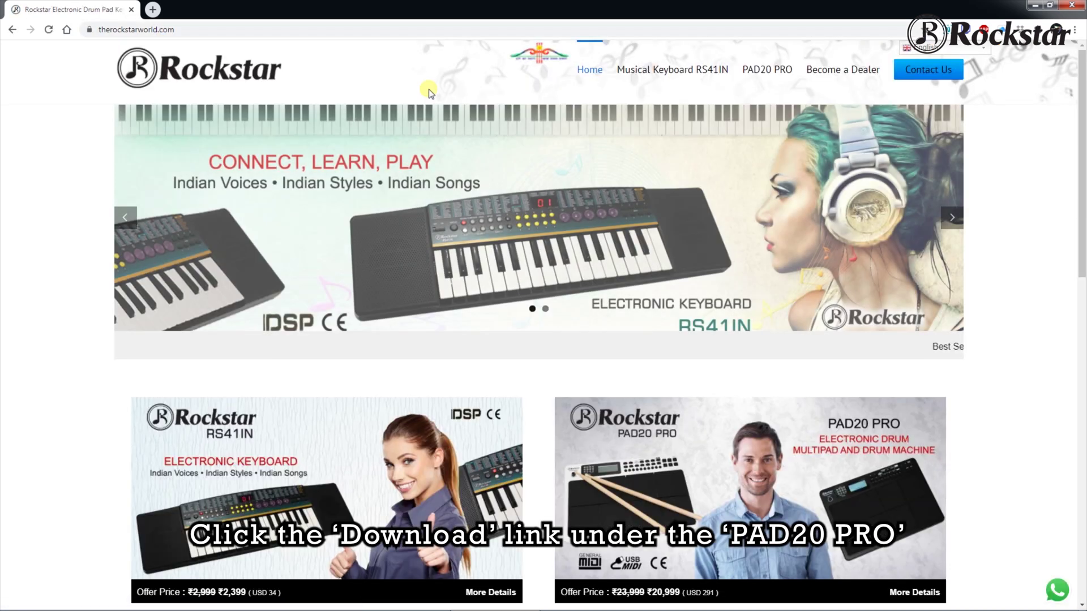
{"action": "mouse_move", "coordinate": [766, 70]}
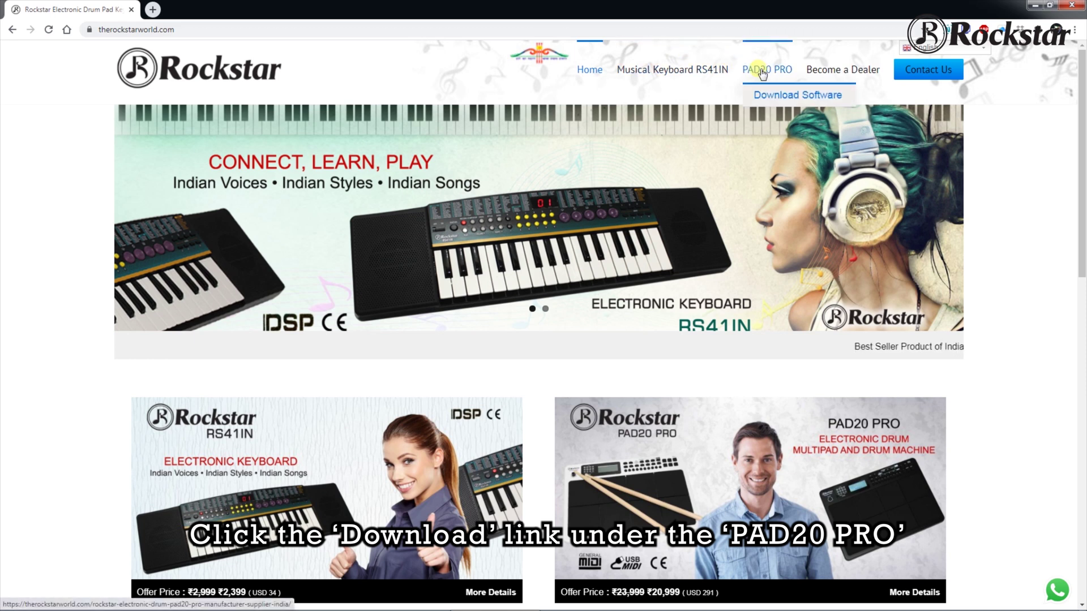
- From PAD20 PRO Download Software, download both ZIPs and show them in the Downloads folder
{"action": "left_click", "coordinate": [790, 96]}
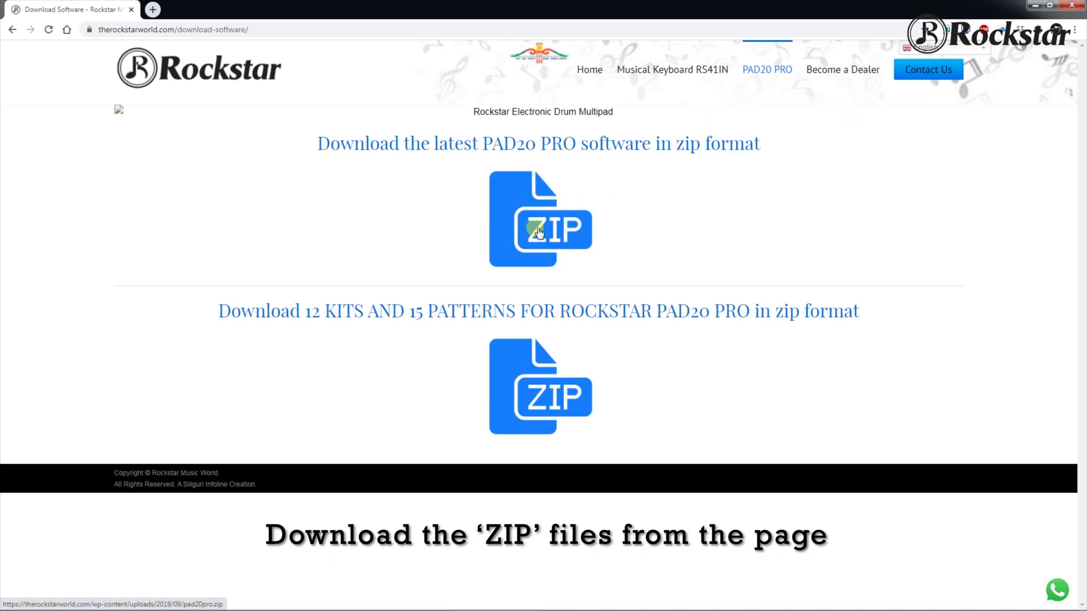
{"action": "left_click", "coordinate": [537, 232]}
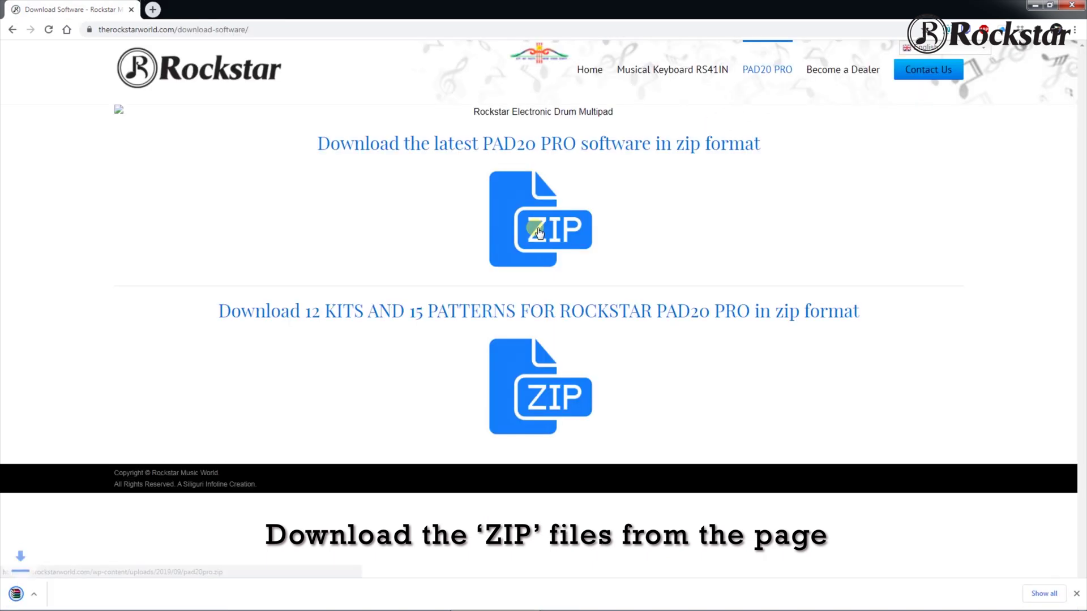
{"action": "left_click", "coordinate": [535, 387]}
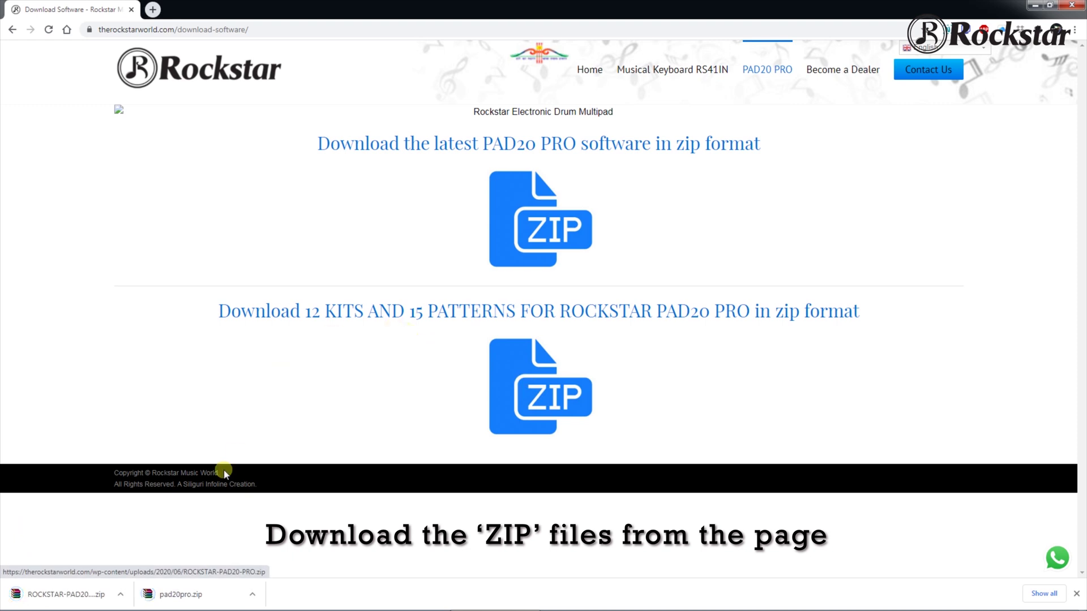
{"action": "left_click", "coordinate": [121, 594]}
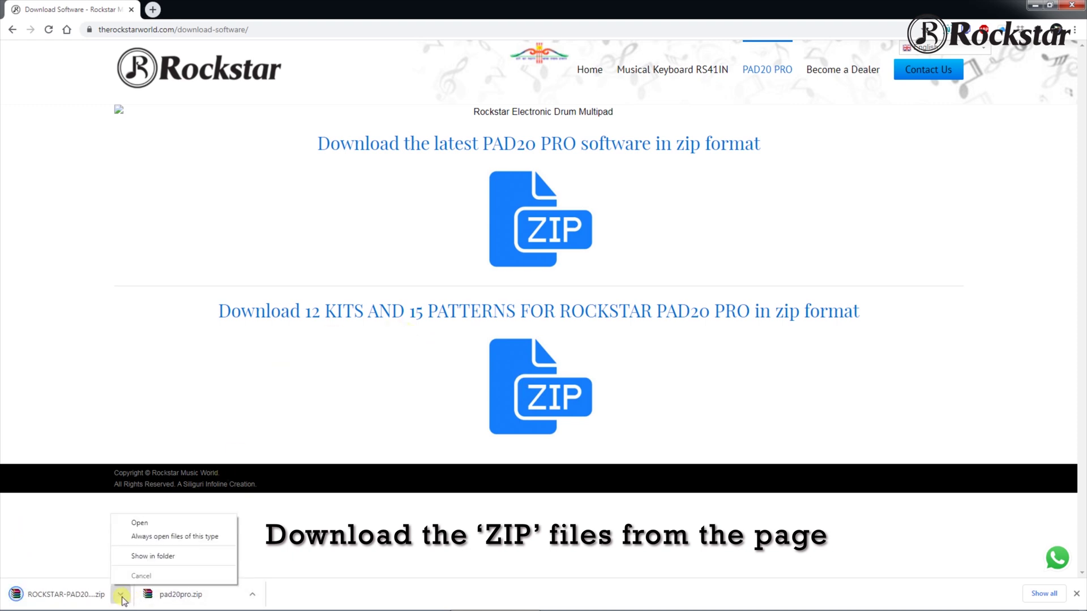
{"action": "left_click", "coordinate": [145, 557]}
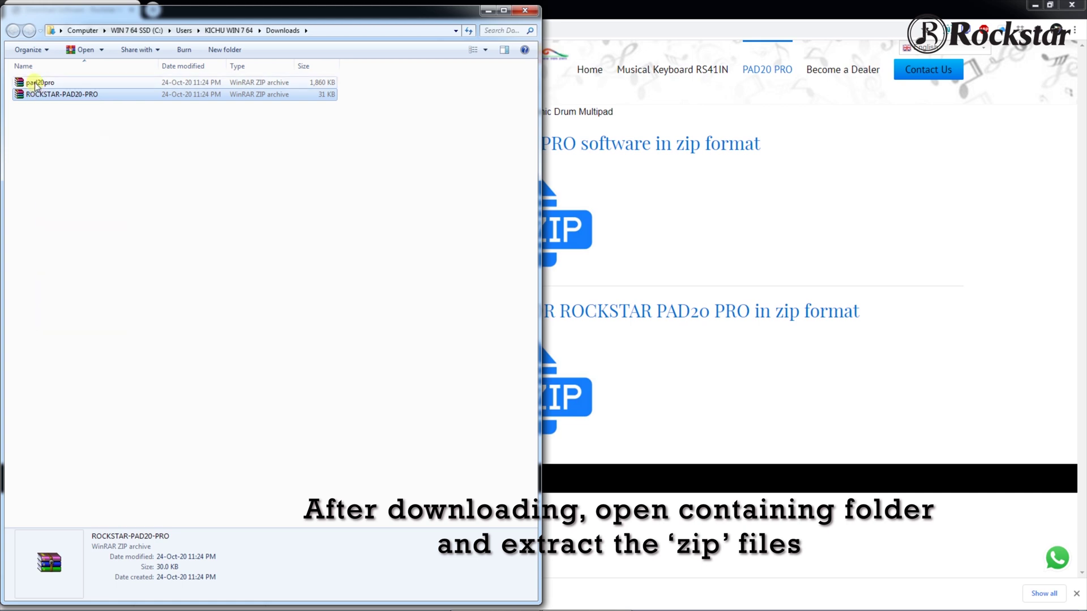
- Extract the pad20pro and ROCKSTAR-PAD20-PRO archives in place with WinRAR Extract Here
{"action": "right_click", "coordinate": [34, 83]}
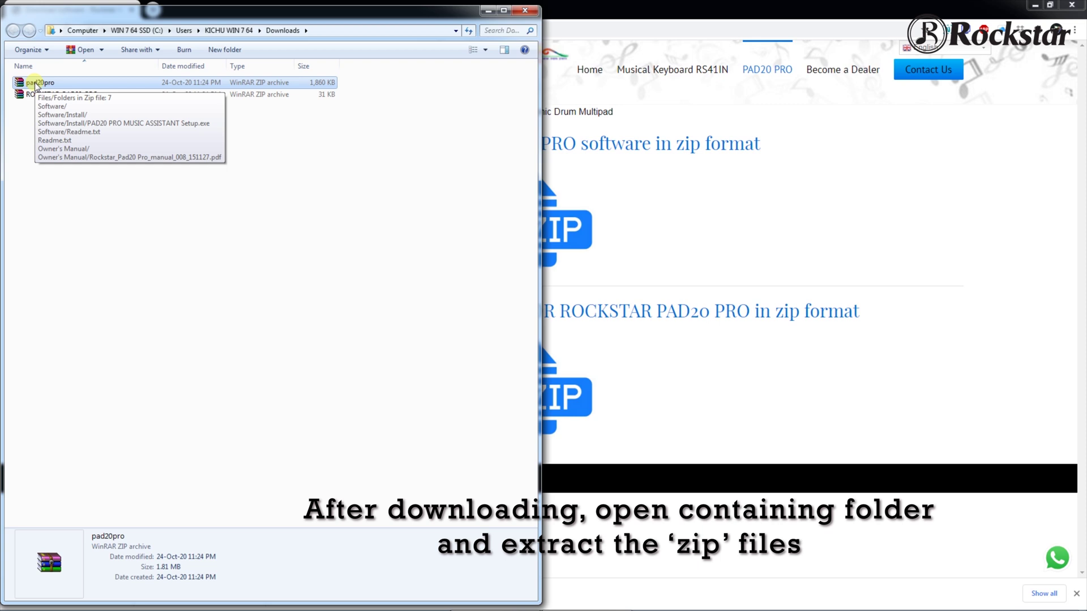
{"action": "mouse_move", "coordinate": [67, 103]}
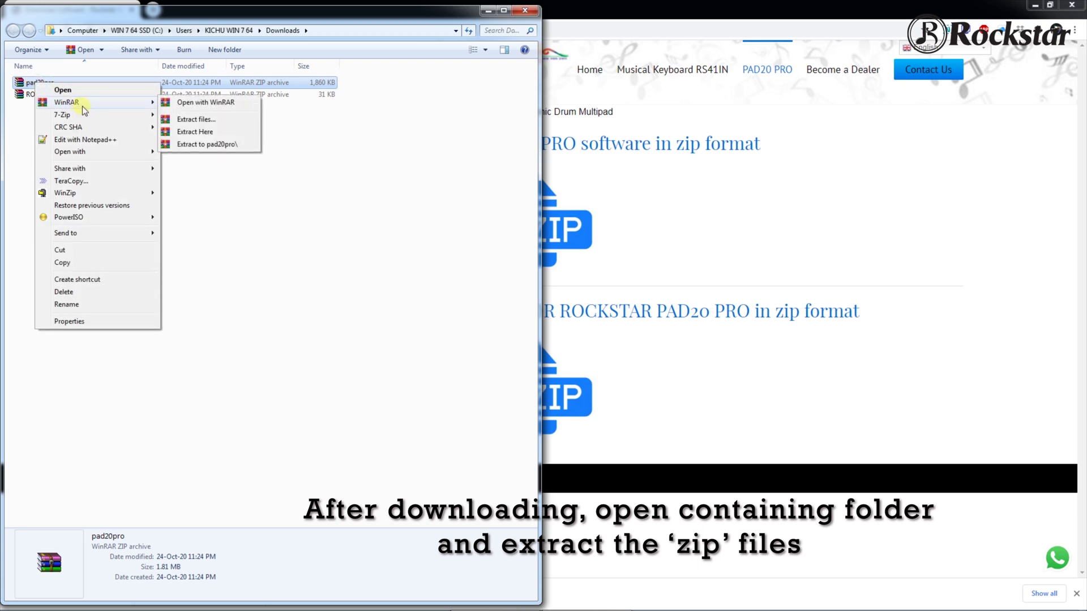
{"action": "left_click", "coordinate": [189, 133]}
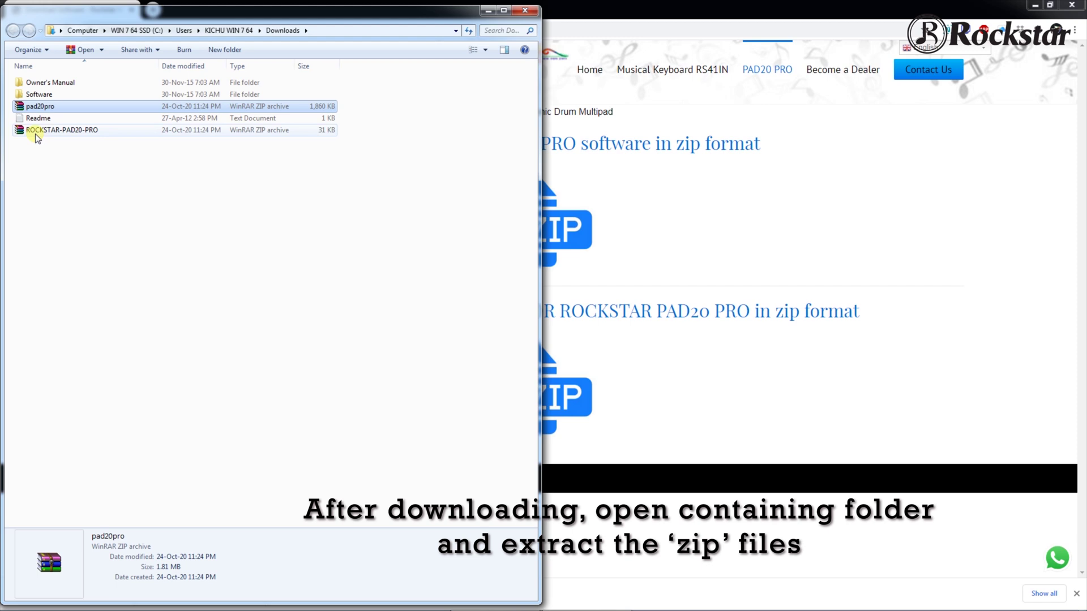
{"action": "right_click", "coordinate": [38, 137]}
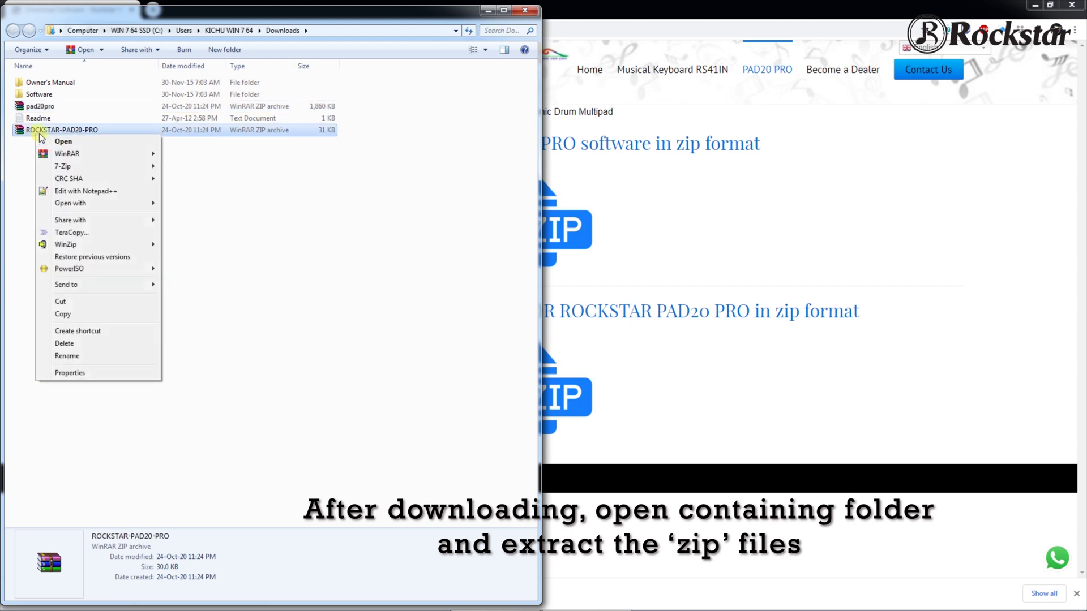
{"action": "mouse_move", "coordinate": [67, 154]}
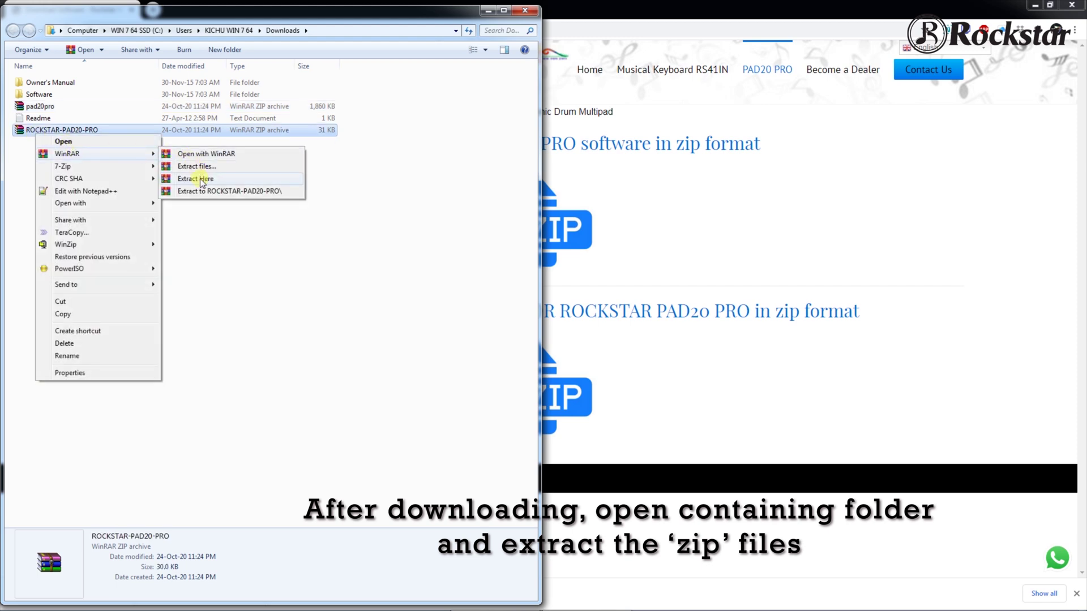
{"action": "left_click", "coordinate": [201, 180]}
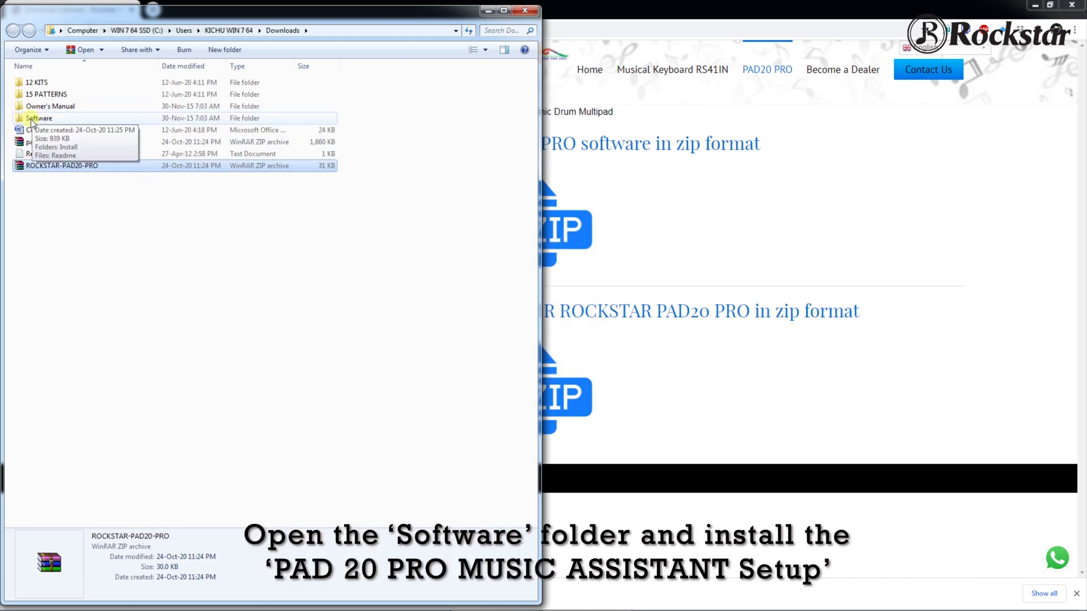
- Run the PAD20 PRO MUSIC ASSISTANT setup from the Software\Install folder
{"action": "double_click", "coordinate": [31, 120]}
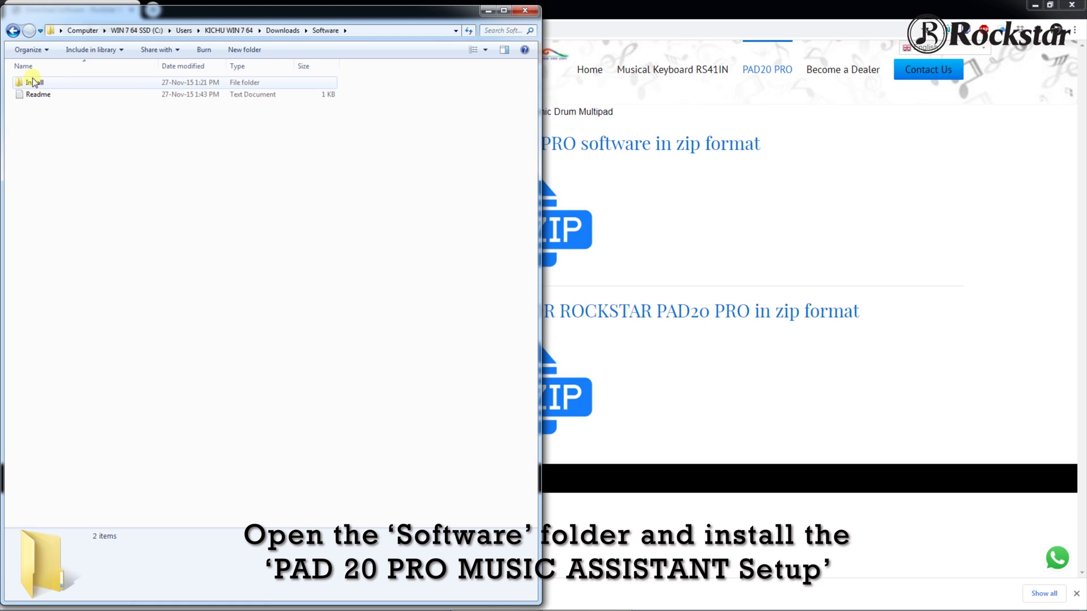
{"action": "double_click", "coordinate": [34, 83]}
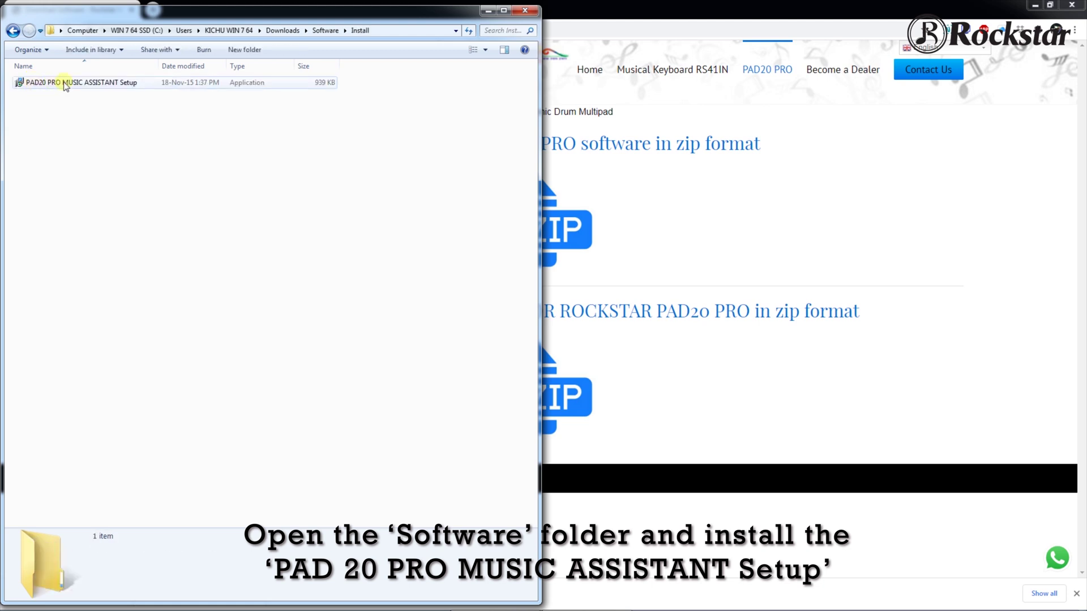
{"action": "double_click", "coordinate": [56, 83]}
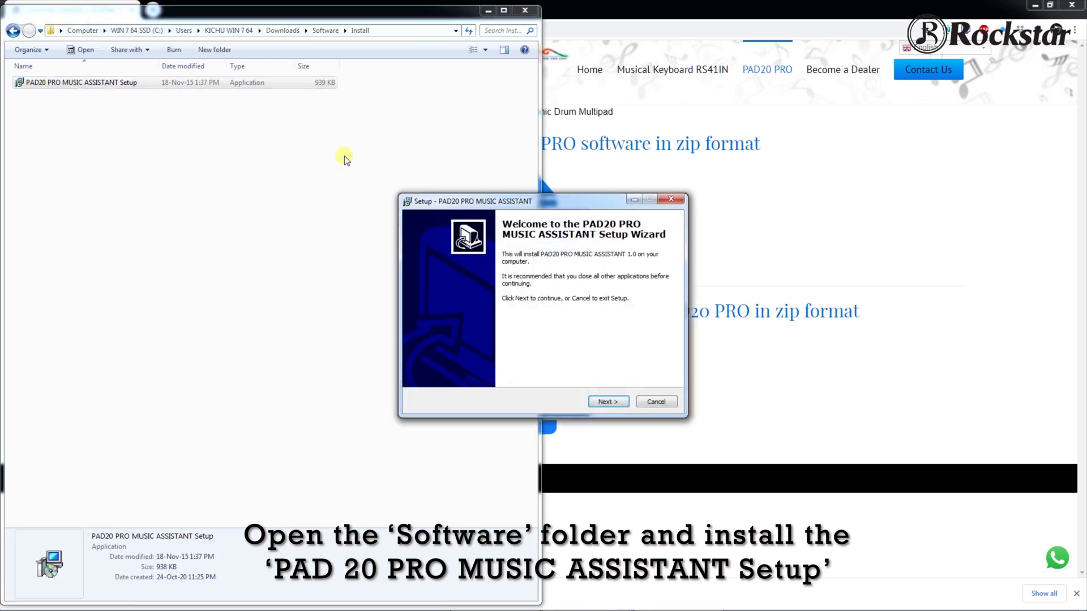
- Install with the default location, Start Menu folder and icons, then finish and launch
{"action": "left_click", "coordinate": [606, 403]}
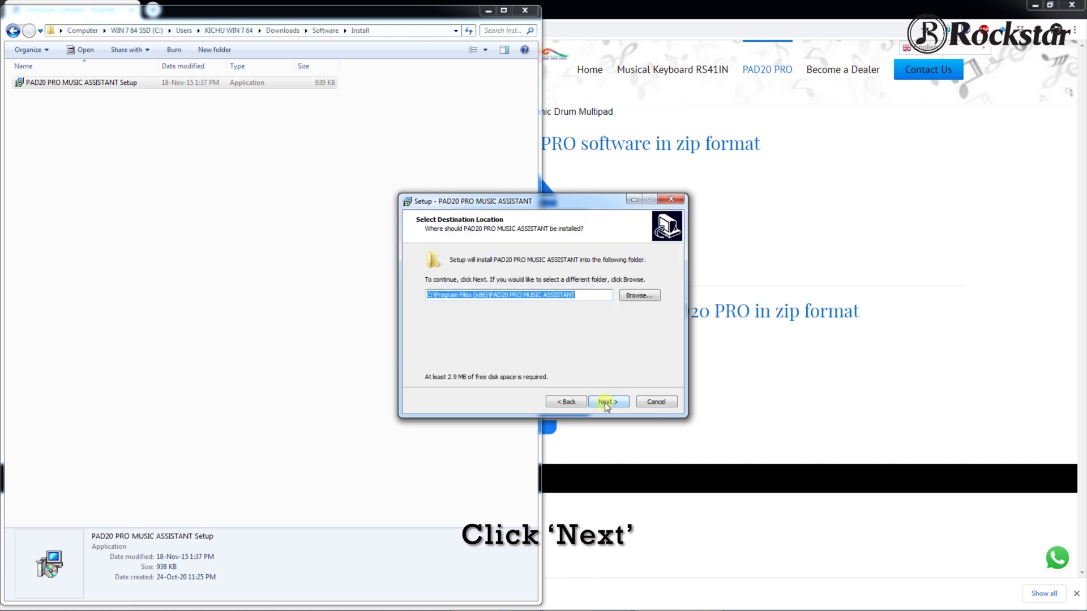
{"action": "left_click", "coordinate": [609, 406]}
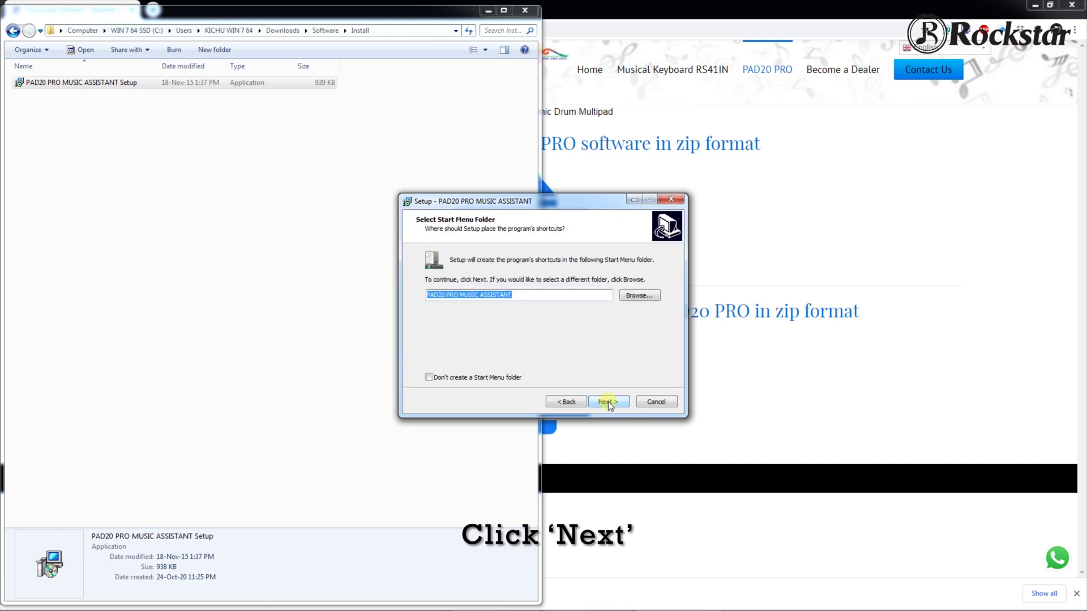
{"action": "left_click", "coordinate": [608, 406]}
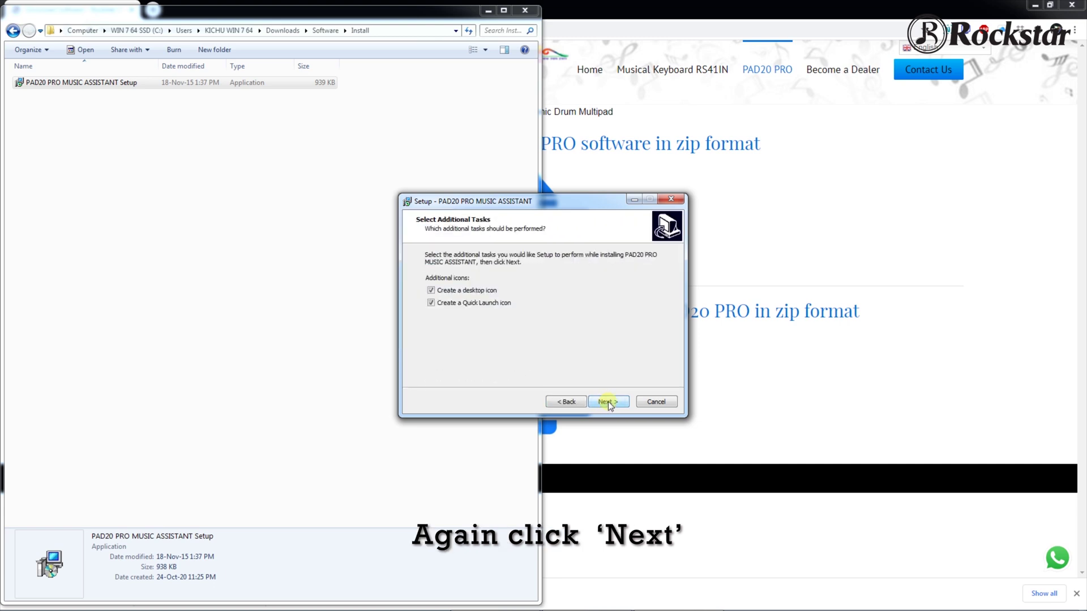
{"action": "left_click", "coordinate": [608, 405]}
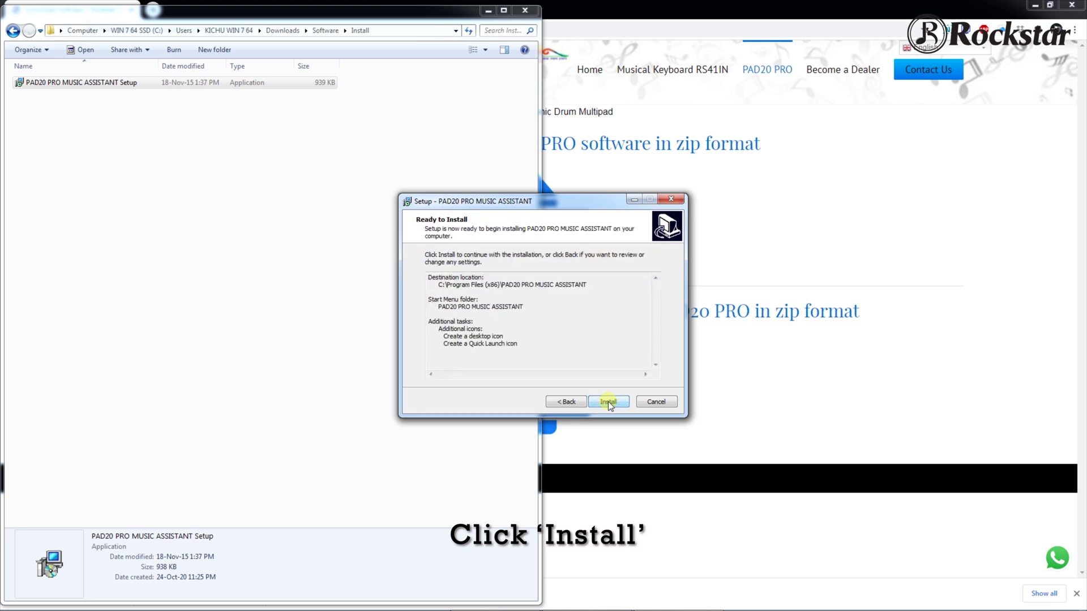
{"action": "left_click", "coordinate": [608, 406]}
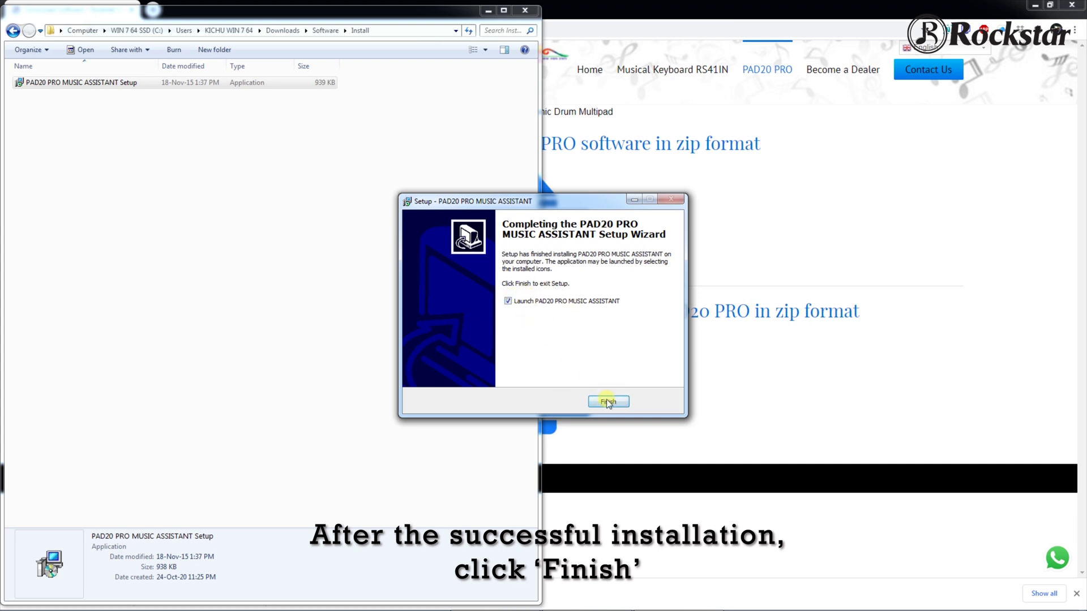
{"action": "left_click", "coordinate": [608, 404]}
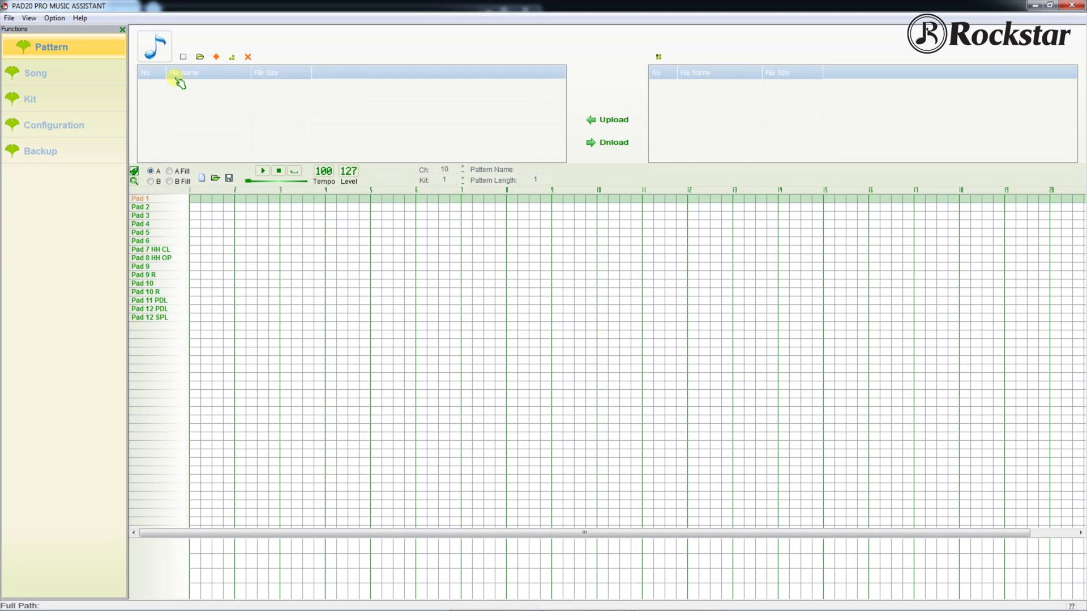
- Set Rockstar PAD 20 PRO as both Midi Port Out and Midi Port In
{"action": "left_click", "coordinate": [54, 18]}
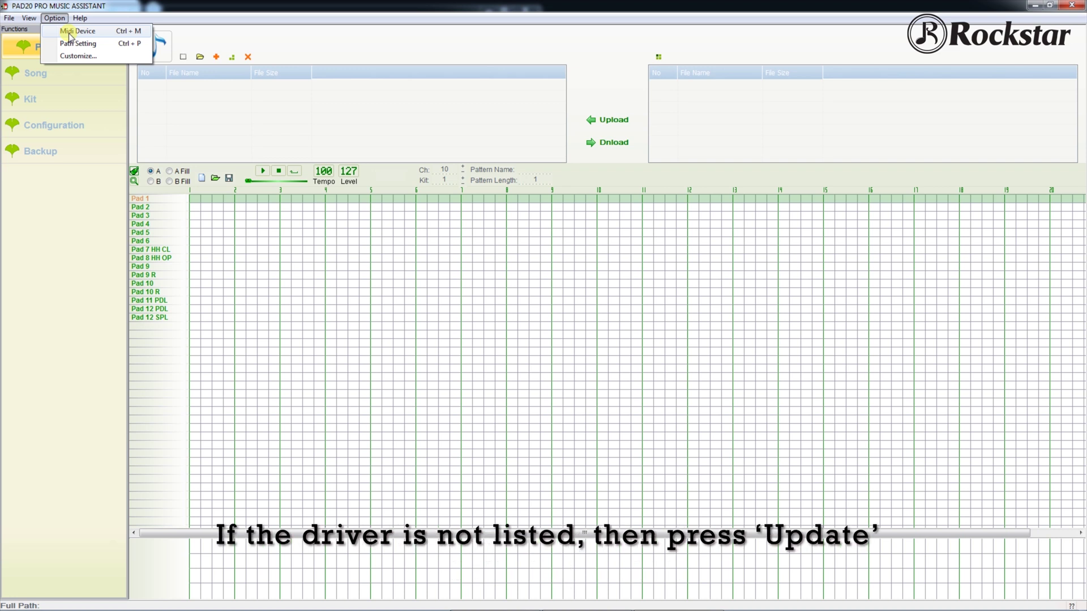
{"action": "left_click", "coordinate": [70, 33]}
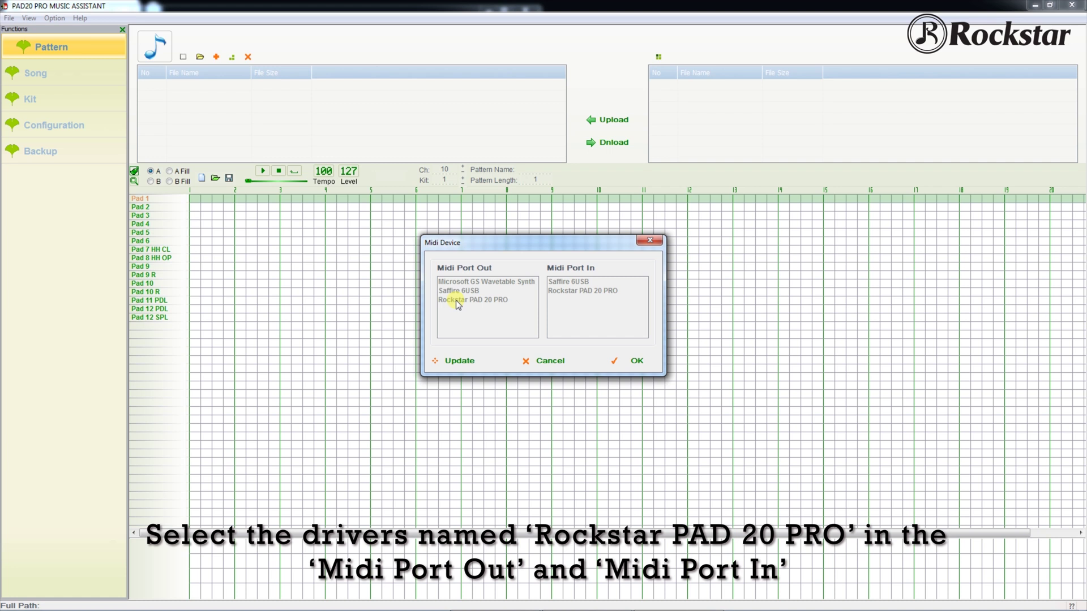
{"action": "left_click", "coordinate": [574, 291]}
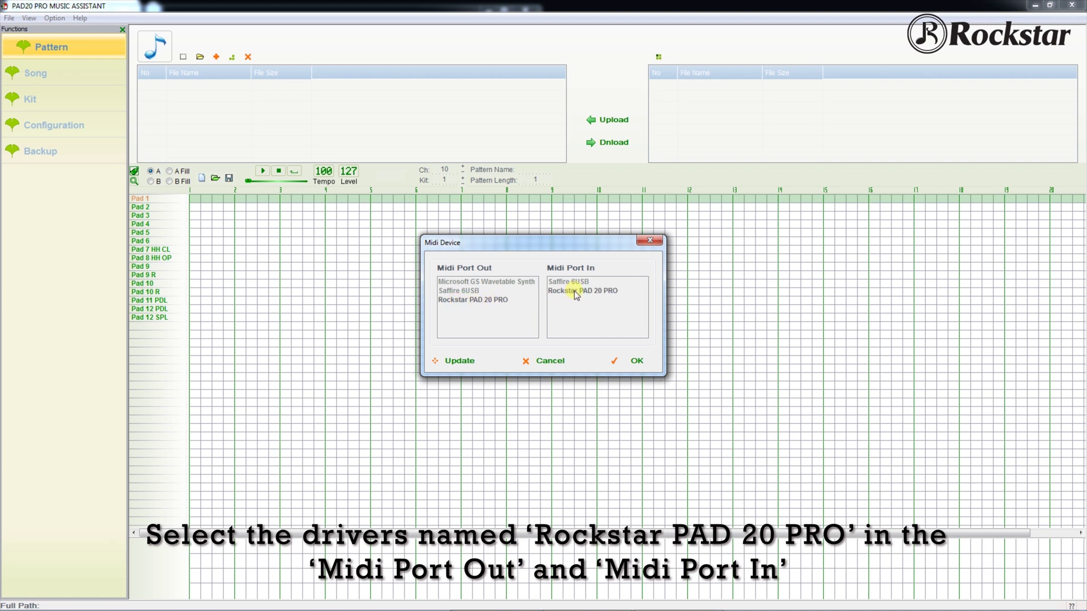
{"action": "left_click", "coordinate": [638, 364]}
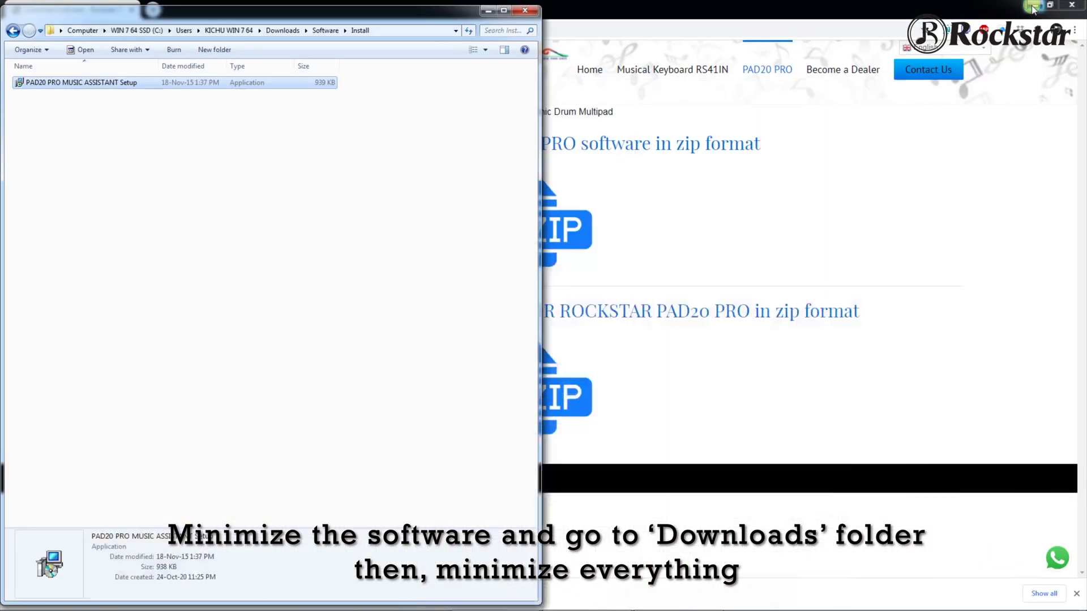
- Return to Downloads, minimize browser and Explorer, and open Computer on the right side
{"action": "left_click", "coordinate": [11, 31]}
{"action": "left_click", "coordinate": [12, 30]}
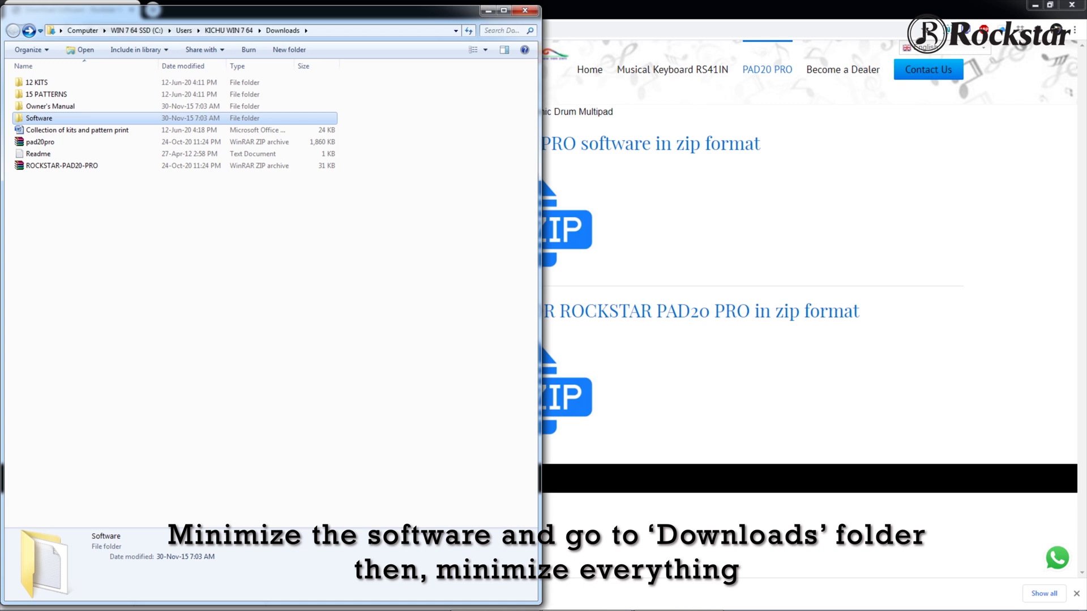
{"action": "left_click", "coordinate": [1035, 6]}
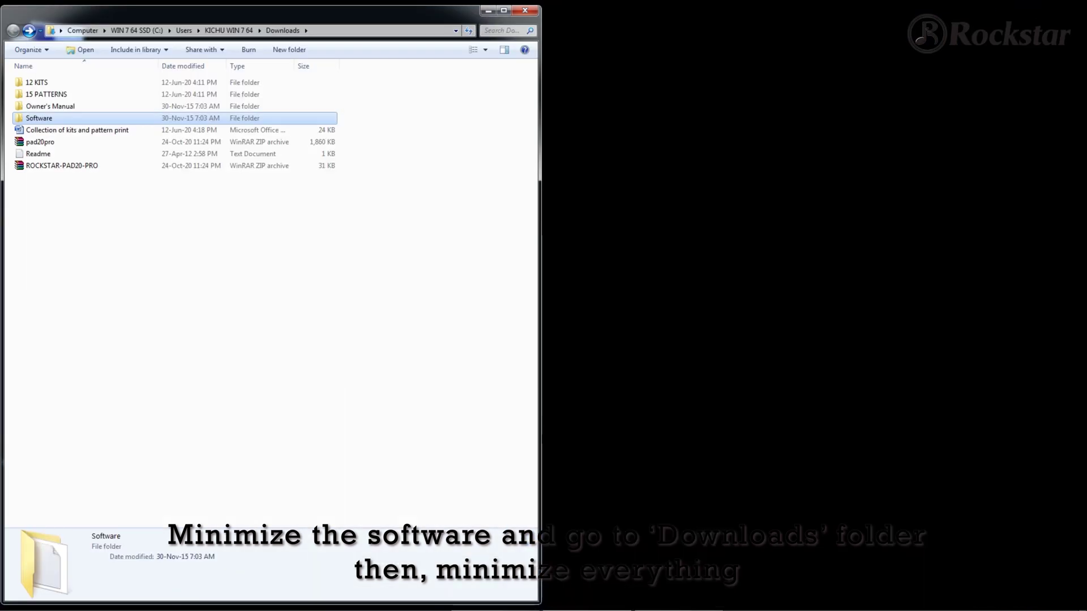
{"action": "left_click", "coordinate": [488, 10]}
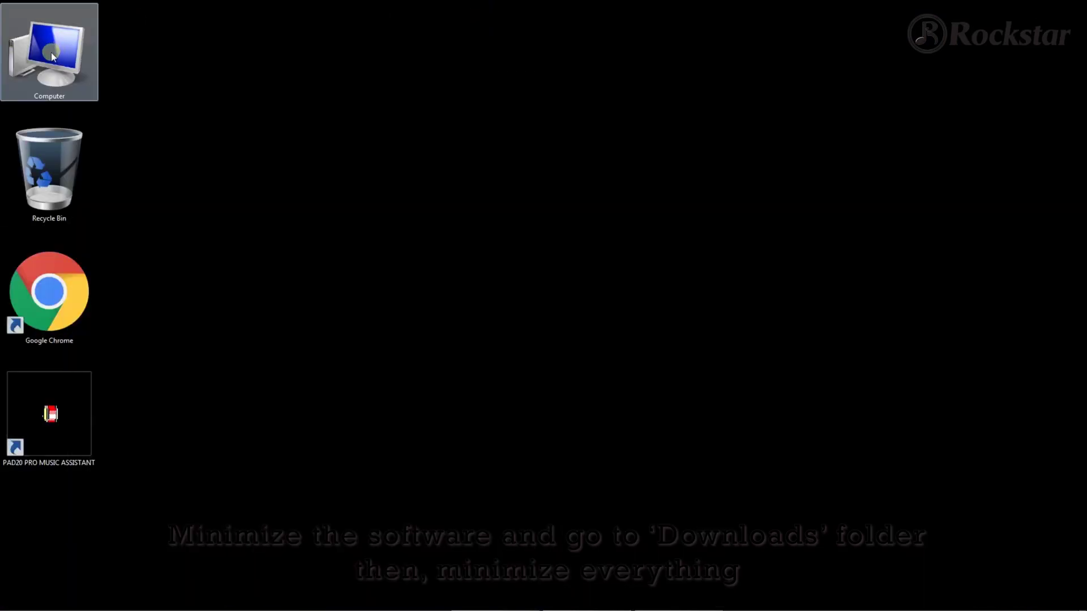
{"action": "double_click", "coordinate": [53, 56]}
{"action": "mouse_move", "coordinate": [127, 12]}
{"action": "left_mouse_down"}
{"action": "mouse_move", "coordinate": [625, 11]}
{"action": "mouse_move", "coordinate": [658, 20]}
{"action": "left_mouse_up"}
- Browse to C:\Program Files (x86)\PAD20 PRO MUSIC ASSISTANT\Upload\Kit and bring Downloads forward
{"action": "left_click", "coordinate": [620, 153]}
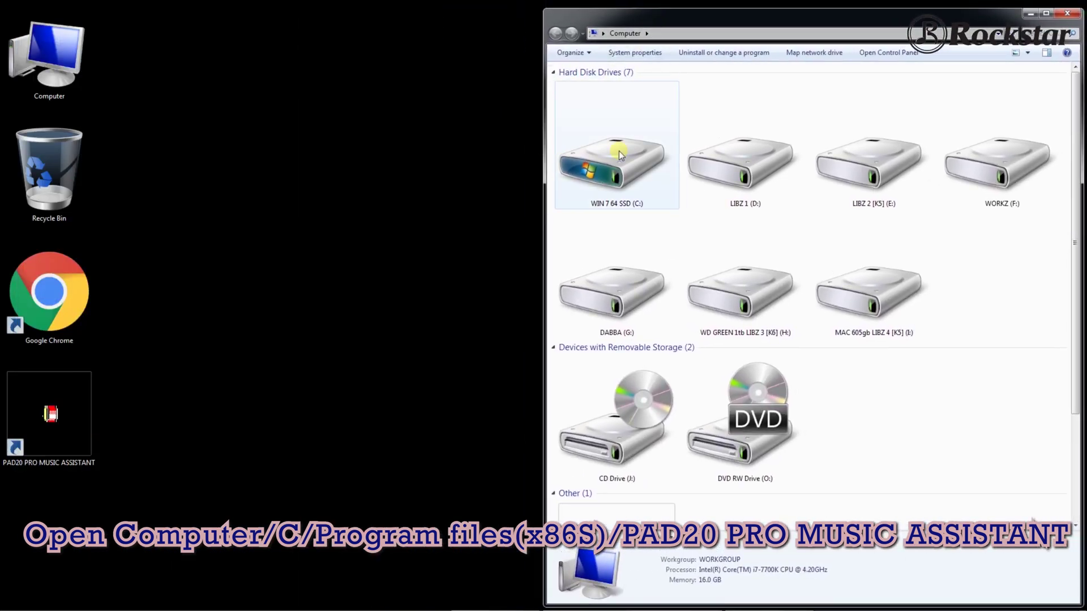
{"action": "double_click", "coordinate": [620, 152]}
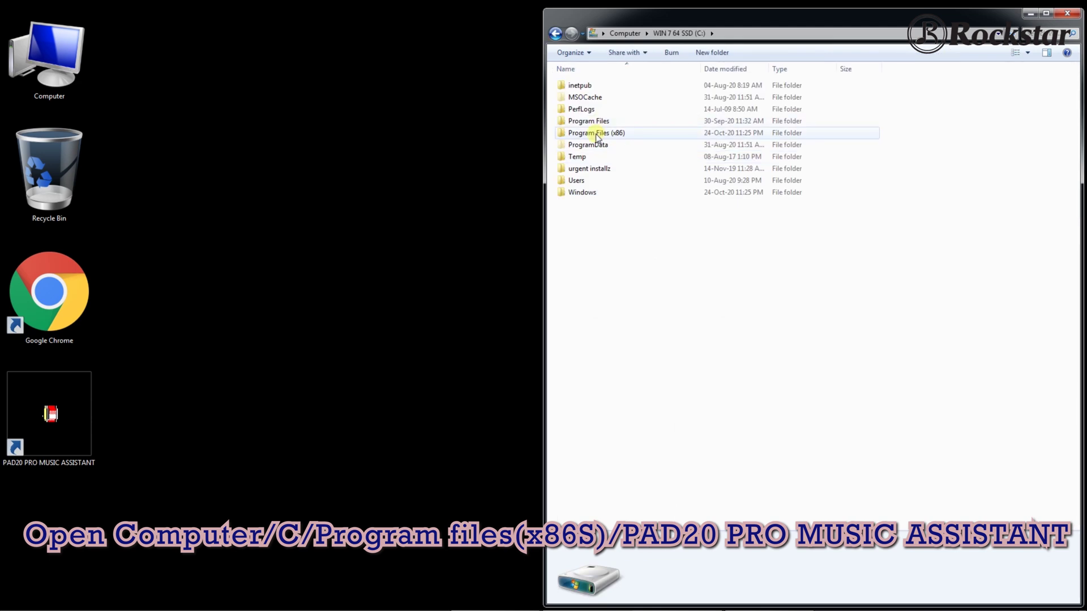
{"action": "double_click", "coordinate": [597, 134]}
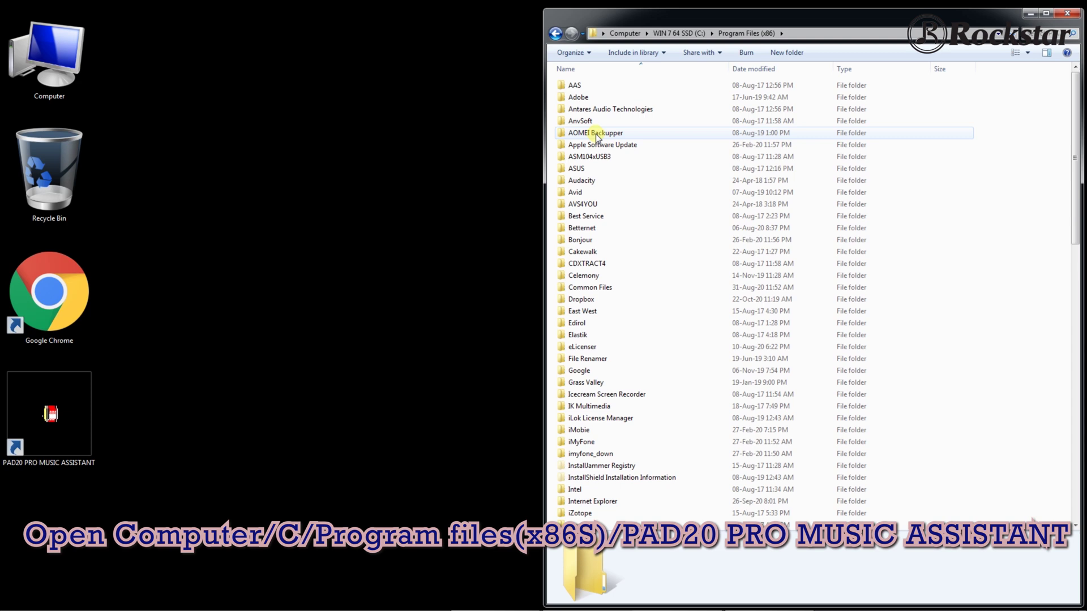
{"action": "scroll", "coordinate": [606, 405], "scroll_direction": "down", "scroll_amount": 5}
{"action": "scroll", "coordinate": [606, 406], "scroll_direction": "down", "scroll_amount": 9}
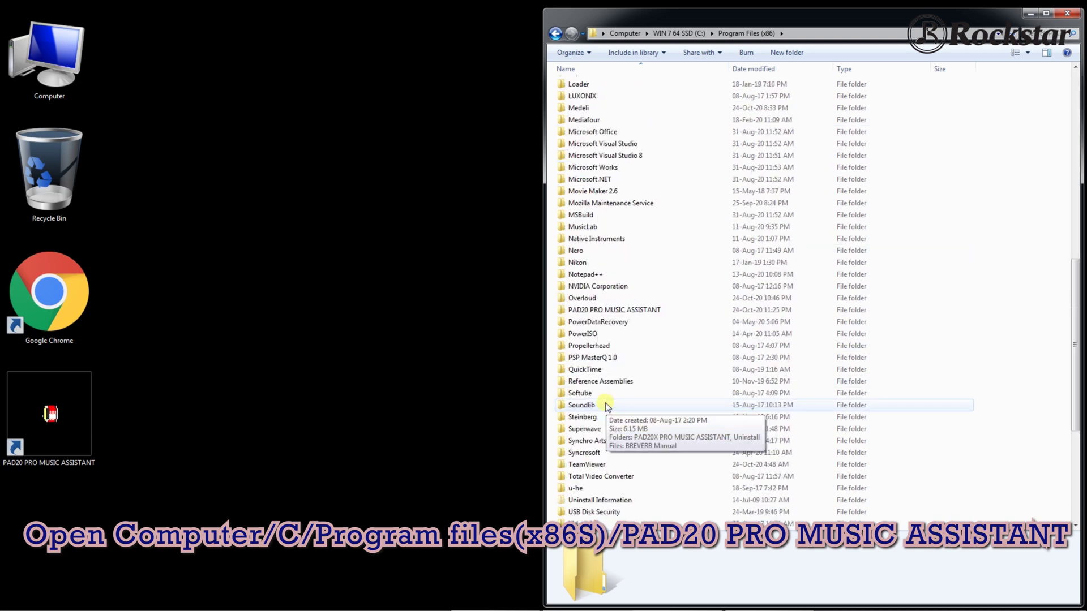
{"action": "double_click", "coordinate": [599, 311]}
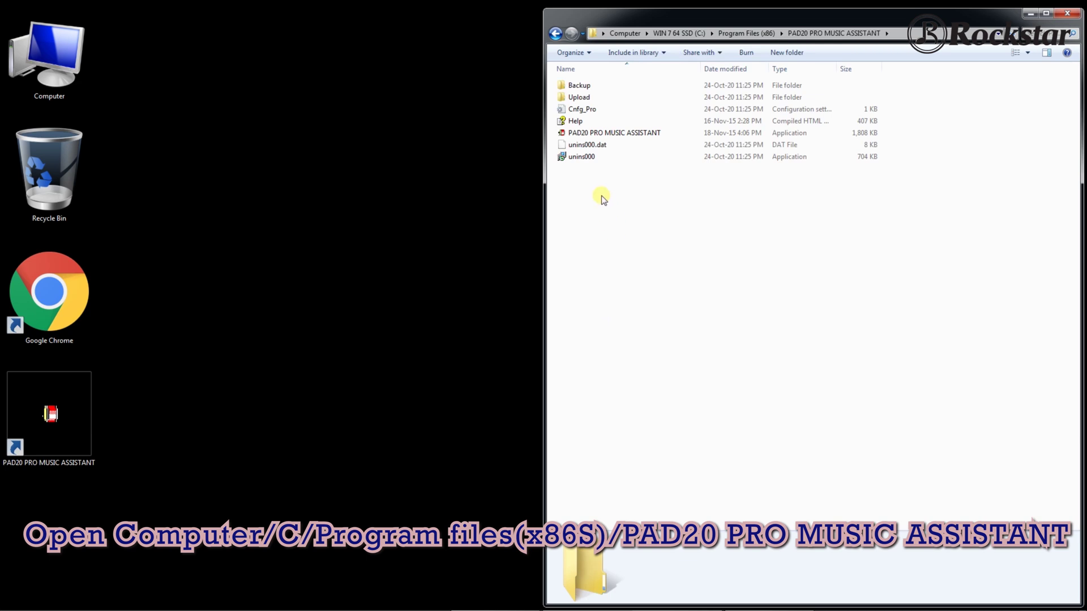
{"action": "double_click", "coordinate": [584, 100]}
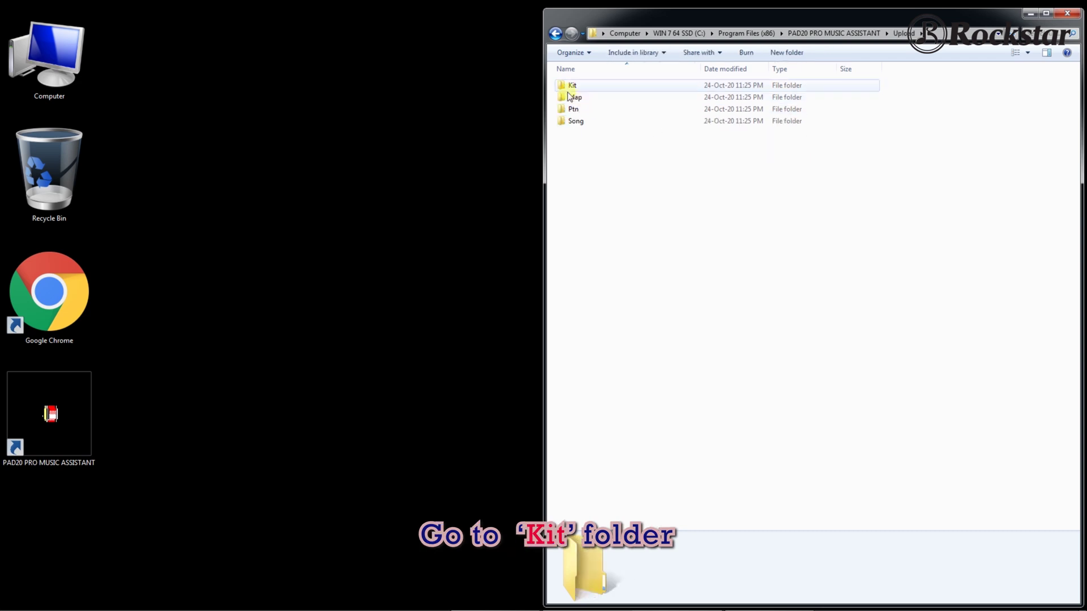
{"action": "double_click", "coordinate": [570, 86]}
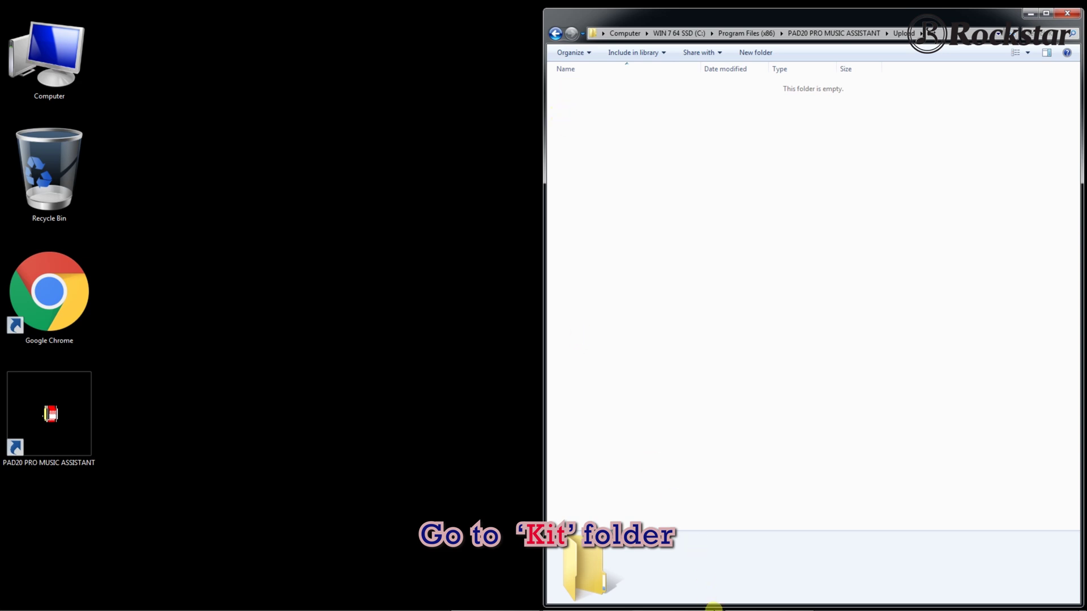
{"action": "left_click", "coordinate": [577, 603]}
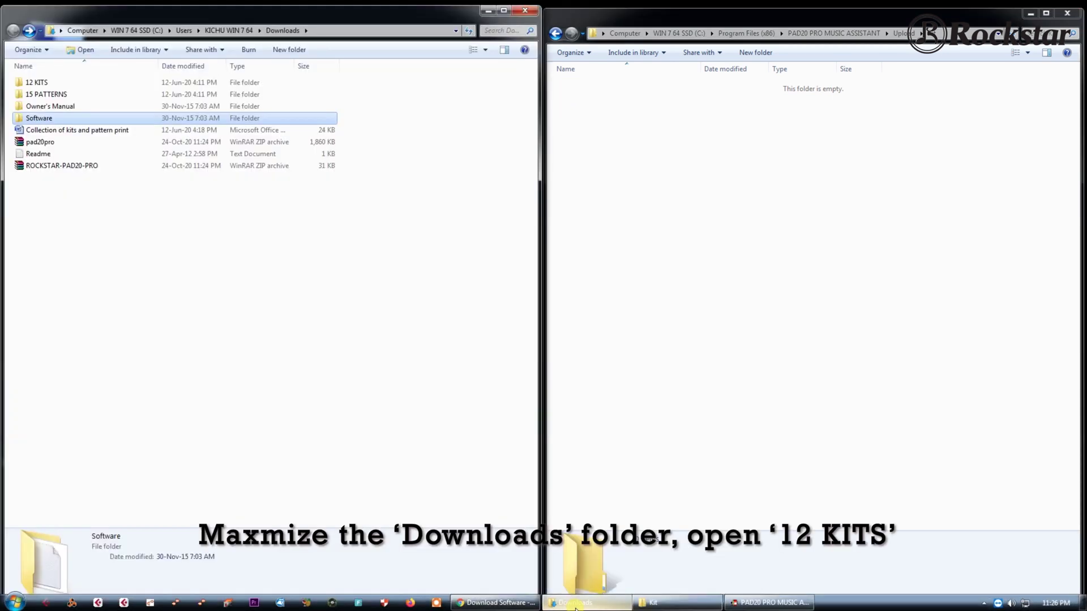
- Move the 12 KITS files into the Upload Kit folder
{"action": "double_click", "coordinate": [37, 85]}
{"action": "mouse_move", "coordinate": [26, 268]}
{"action": "left_mouse_down"}
{"action": "mouse_move", "coordinate": [19, 198]}
{"action": "mouse_move", "coordinate": [61, 78]}
{"action": "mouse_move", "coordinate": [141, 136]}
{"action": "mouse_move", "coordinate": [566, 197]}
{"action": "mouse_move", "coordinate": [650, 167]}
{"action": "left_mouse_up"}
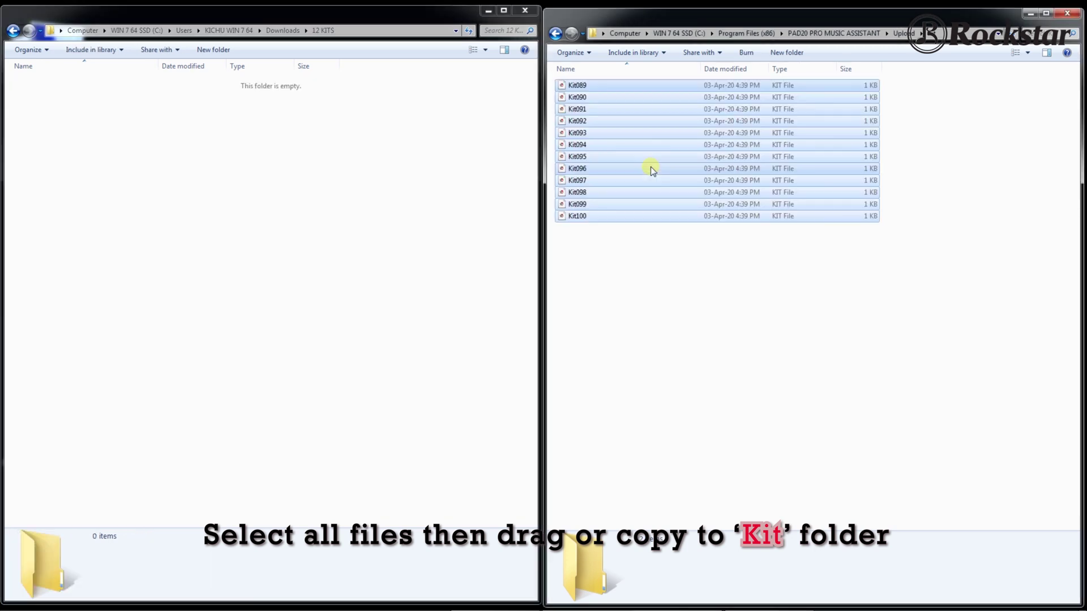
{"action": "left_click", "coordinate": [12, 31]}
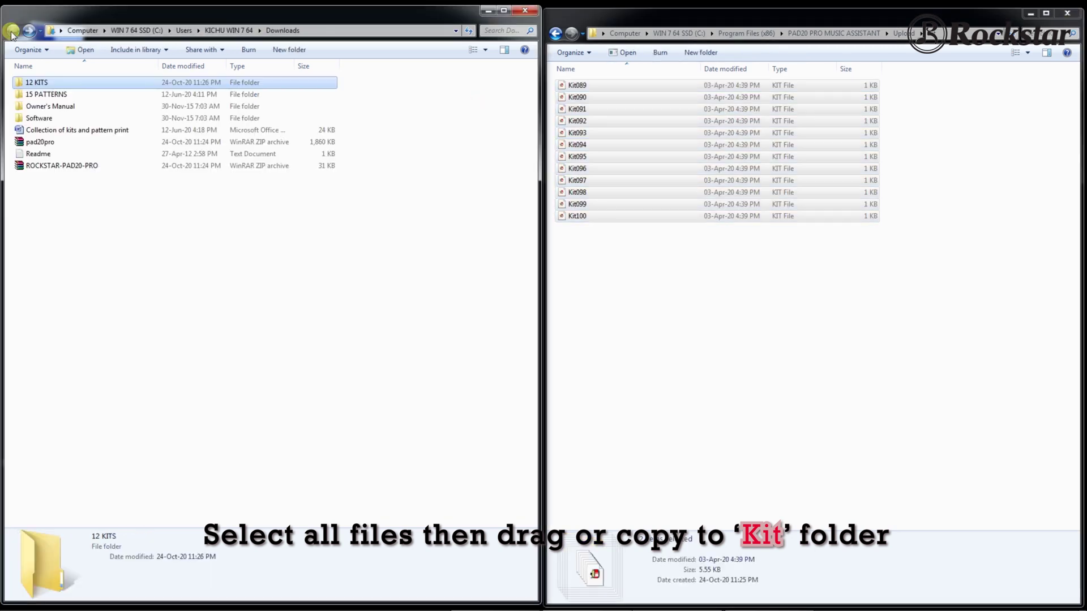
{"action": "left_click", "coordinate": [555, 35]}
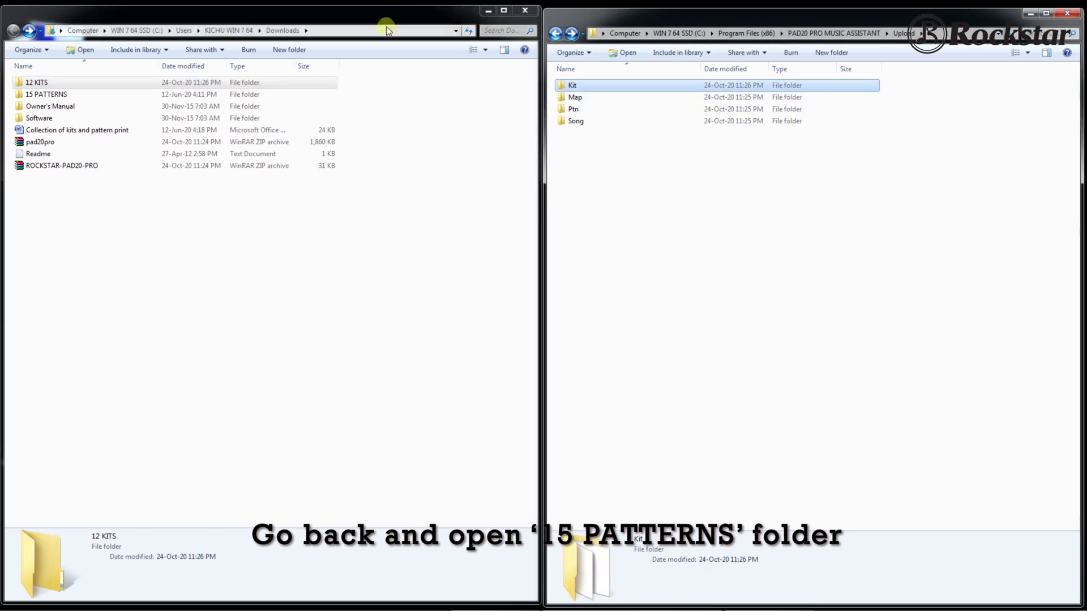
- Move the 15 PATTERNS files into Upload\Ptn and close both Explorer windows
{"action": "double_click", "coordinate": [44, 94]}
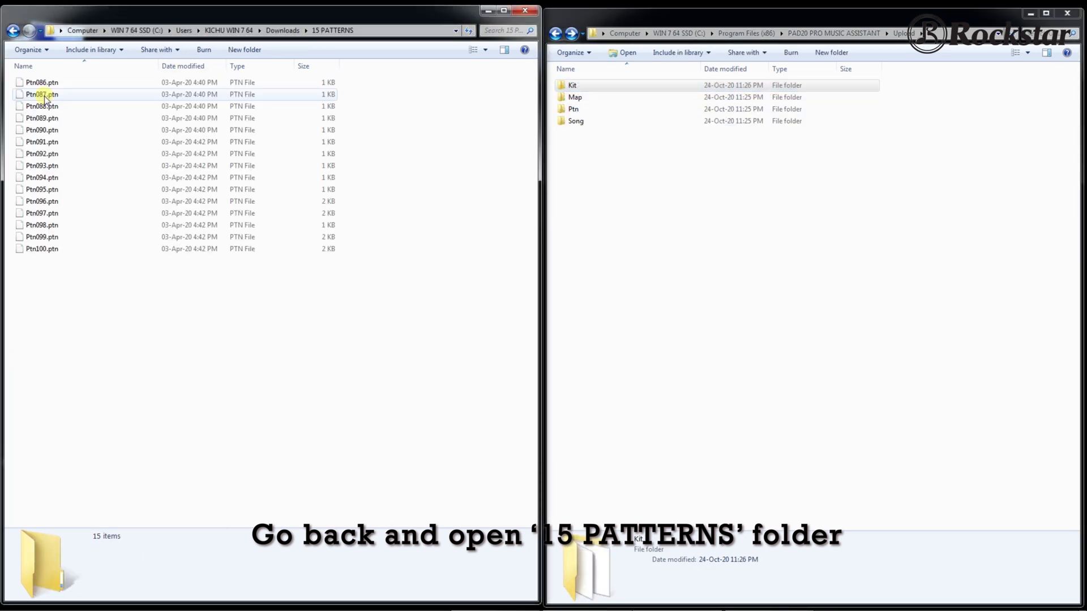
{"action": "double_click", "coordinate": [574, 110]}
{"action": "mouse_move", "coordinate": [45, 364]}
{"action": "left_mouse_down"}
{"action": "mouse_move", "coordinate": [17, 223]}
{"action": "mouse_move", "coordinate": [43, 83]}
{"action": "mouse_move", "coordinate": [649, 134]}
{"action": "left_mouse_up"}
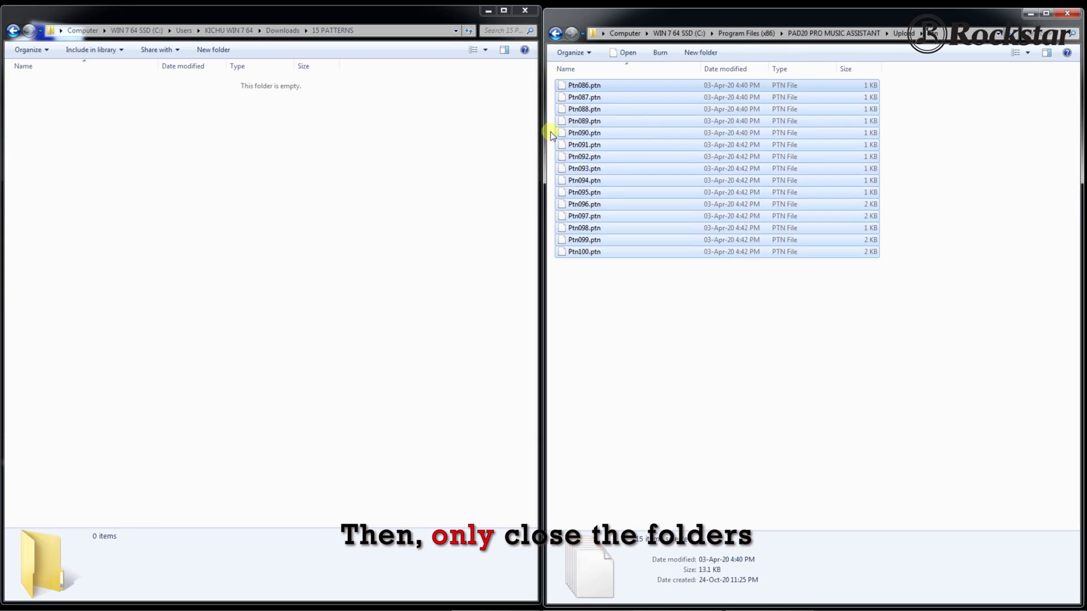
{"action": "left_click", "coordinate": [524, 10]}
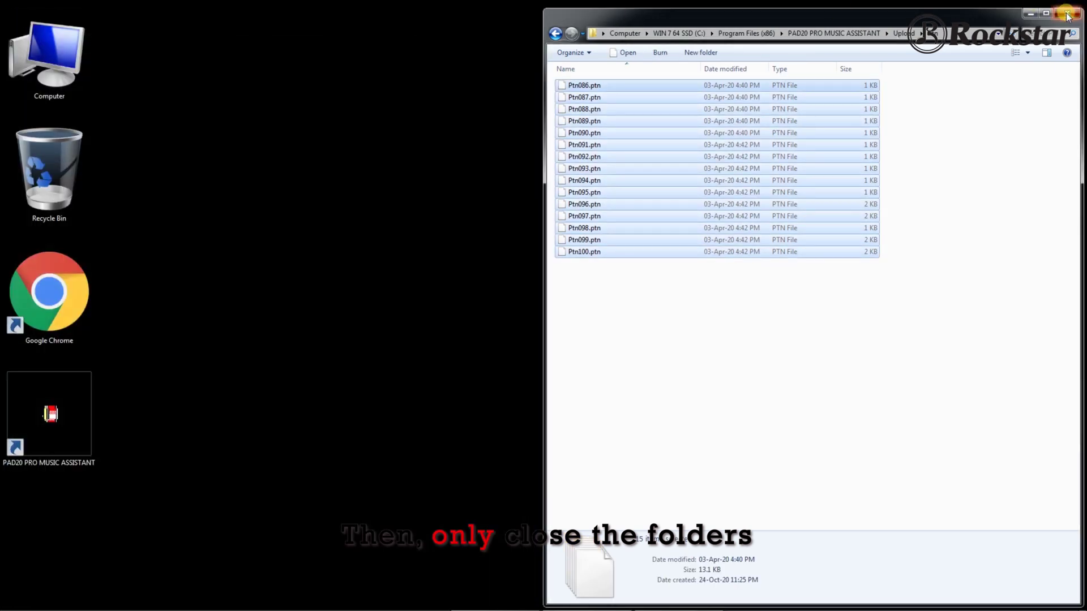
{"action": "left_click", "coordinate": [1068, 14]}
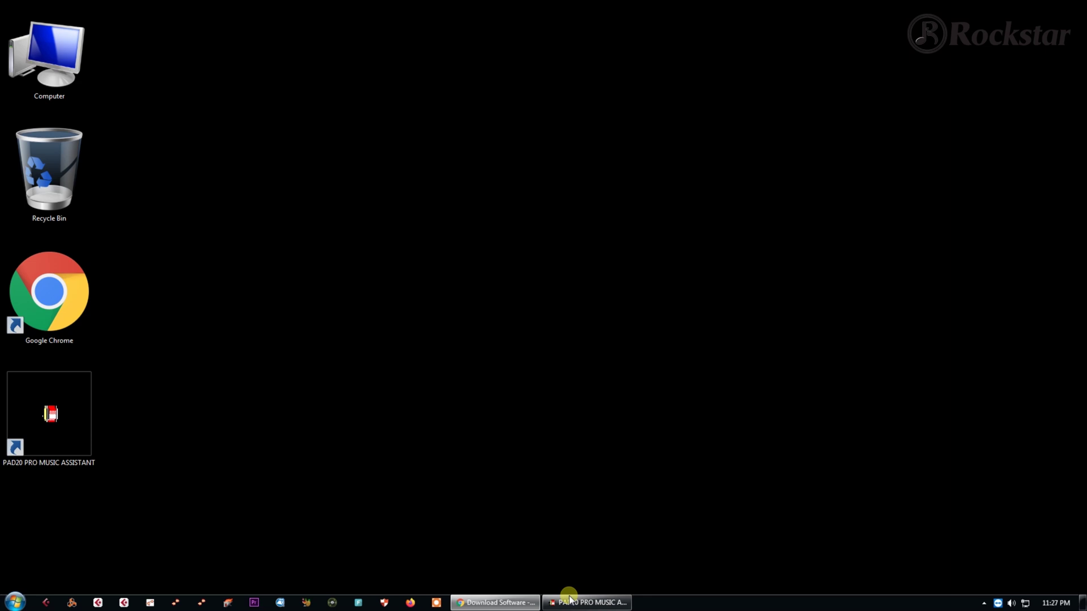
- Restore the app and load the Upload\Kit folder's files on the Kit page
{"action": "left_click", "coordinate": [586, 602]}
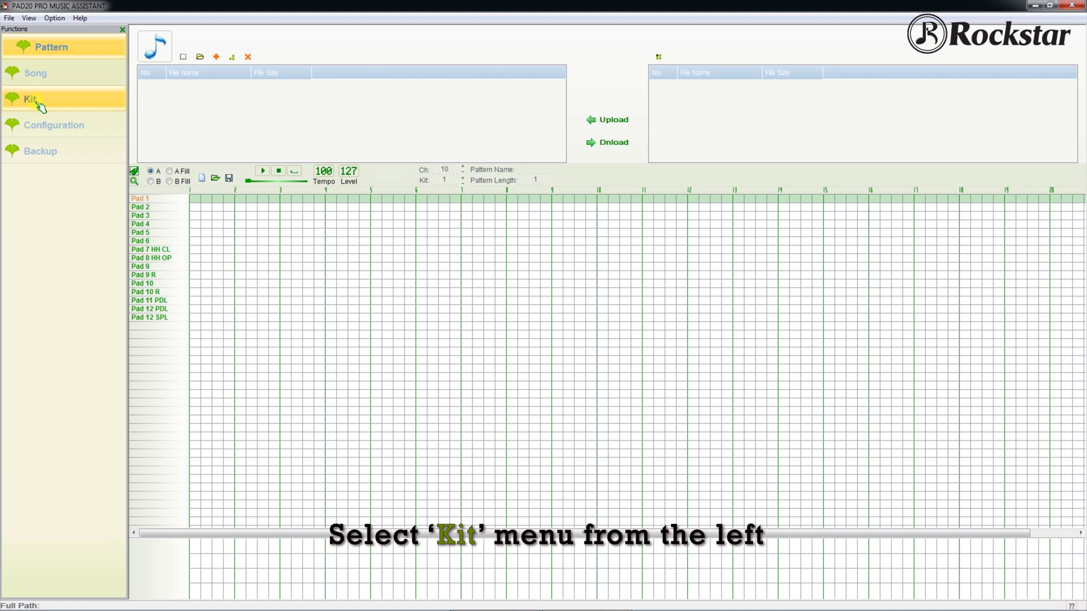
{"action": "left_click", "coordinate": [41, 106]}
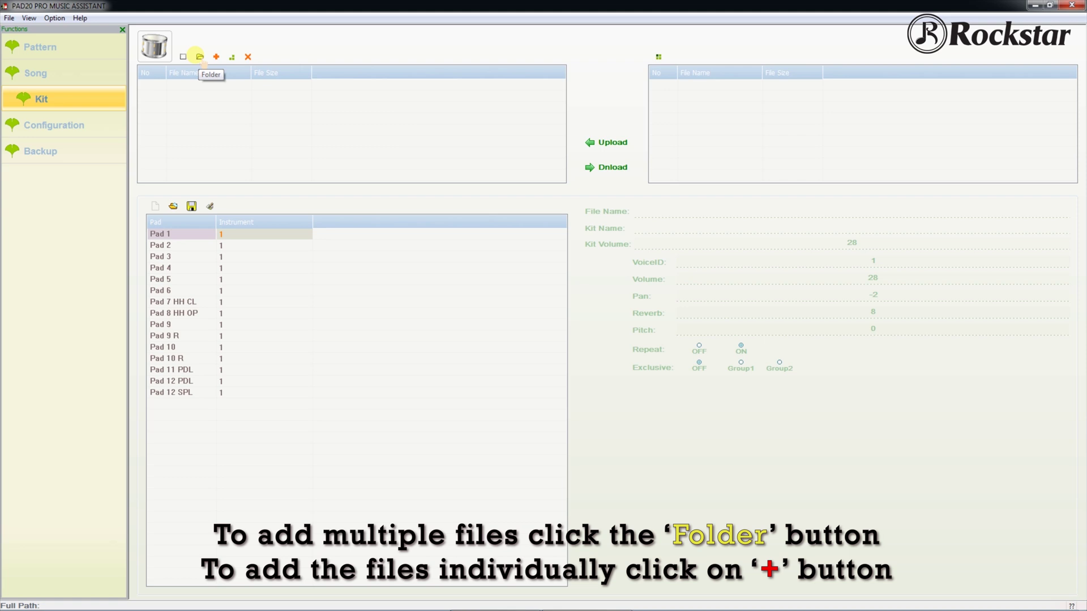
{"action": "left_click", "coordinate": [197, 58]}
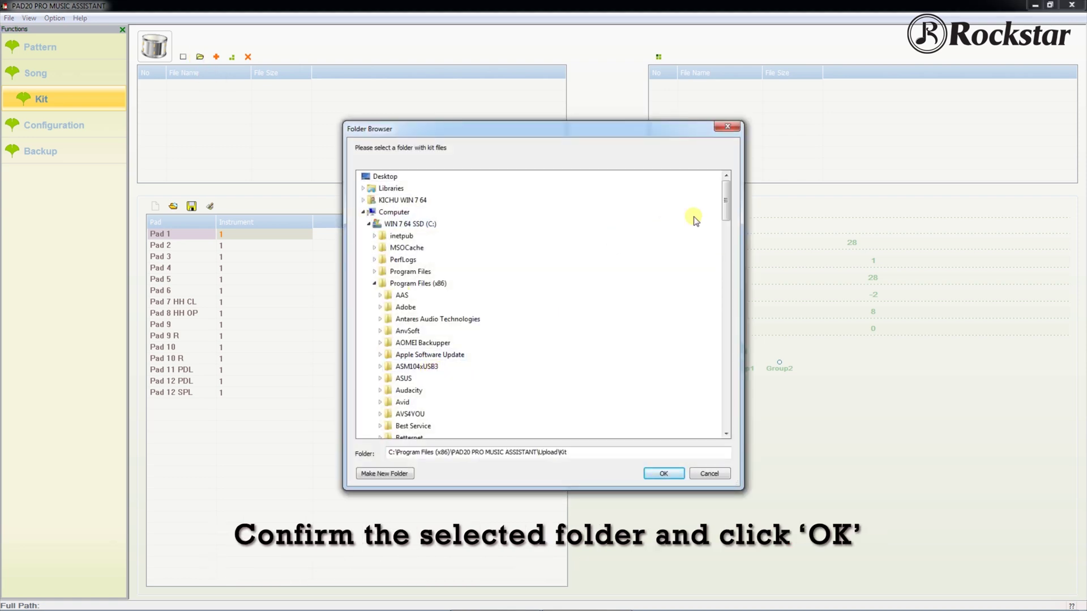
{"action": "left_click_drag", "start_coordinate": [727, 211], "coordinate": [726, 331]}
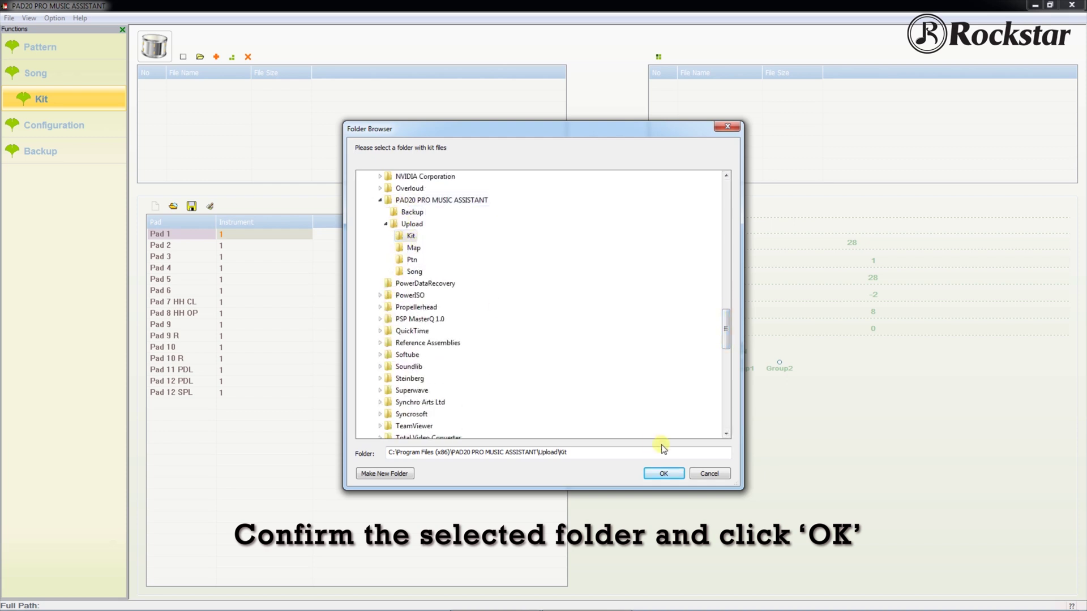
{"action": "left_click", "coordinate": [661, 475]}
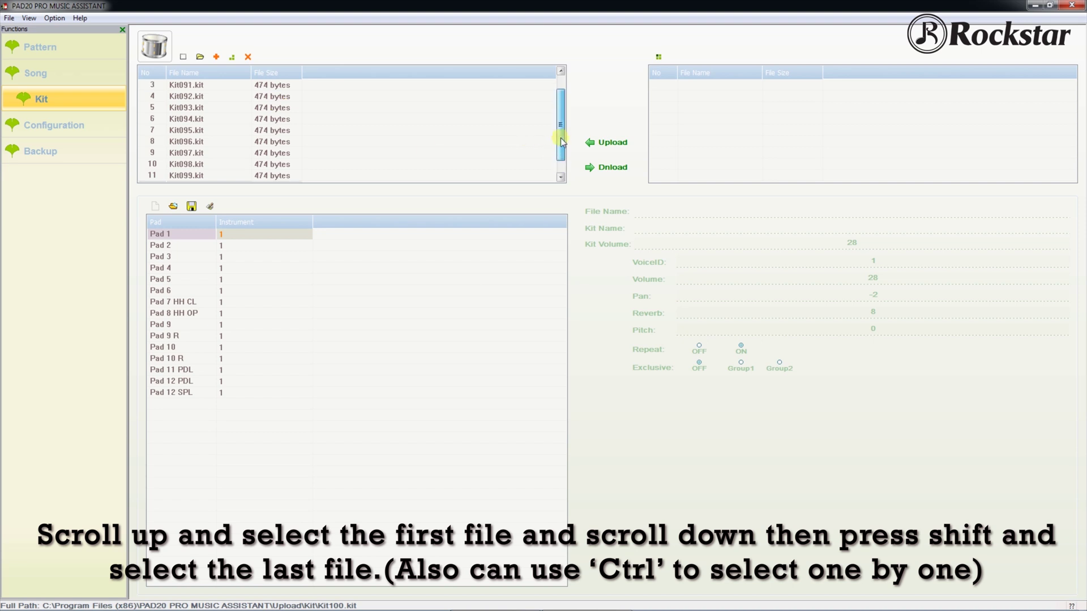
{"action": "left_click_drag", "start_coordinate": [556, 149], "coordinate": [562, 107]}
- Select Kit089.kit through Kit100.kit and download them to the PAD 20 PRO
{"action": "left_click", "coordinate": [187, 87]}
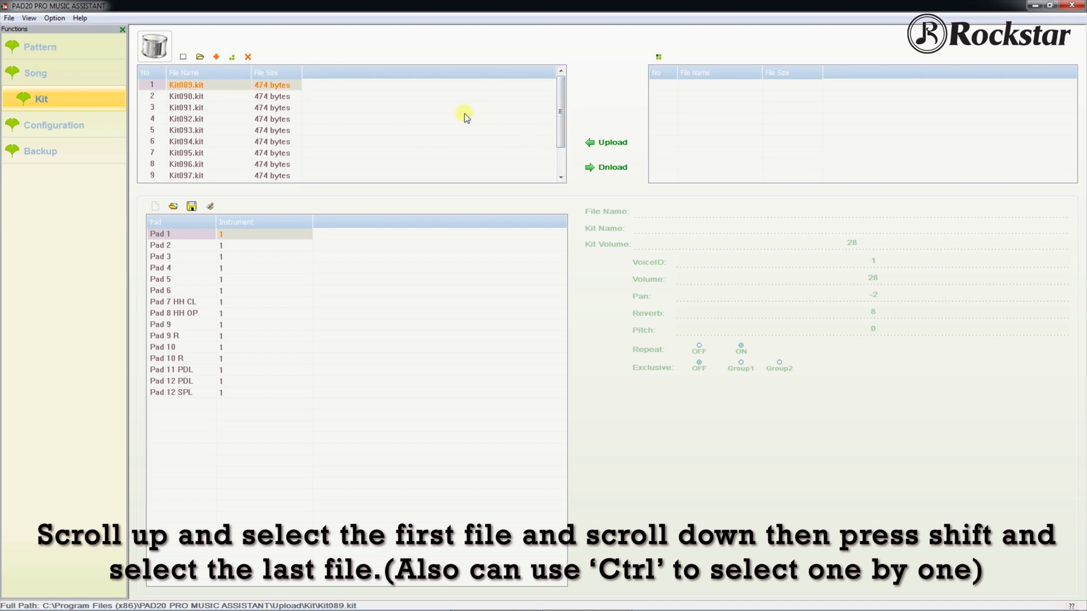
{"action": "left_click_drag", "start_coordinate": [560, 114], "coordinate": [558, 142]}
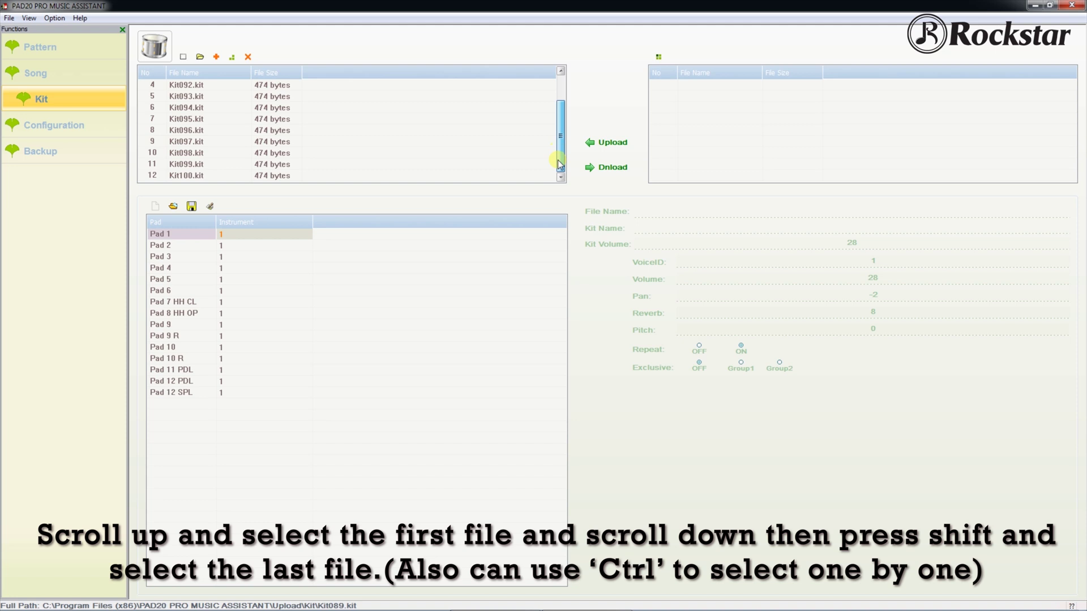
{"action": "left_click", "coordinate": [181, 176], "text": "shift"}
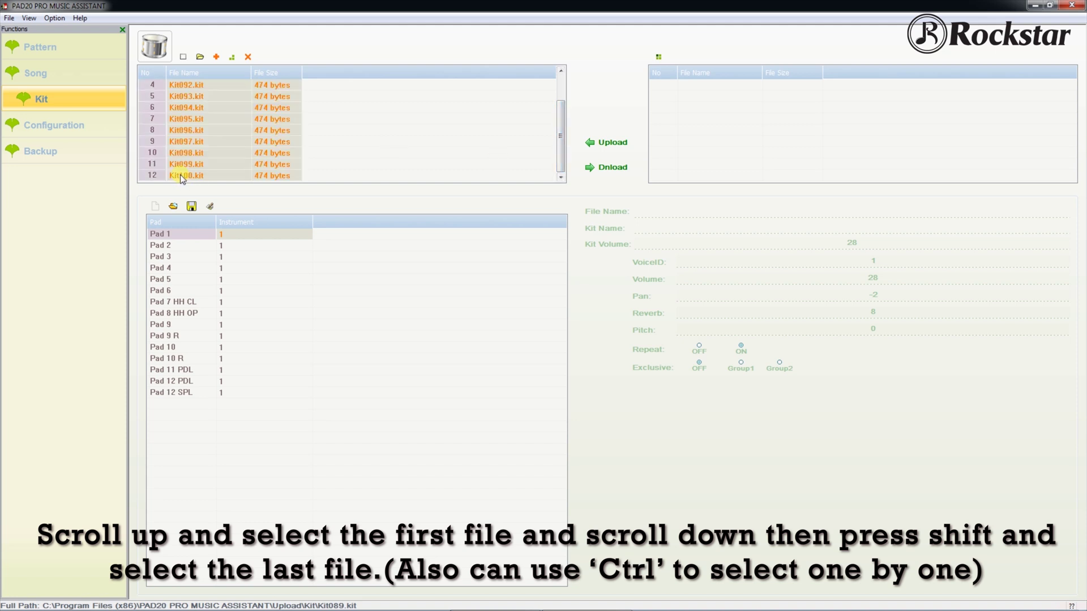
{"action": "left_click", "coordinate": [606, 168]}
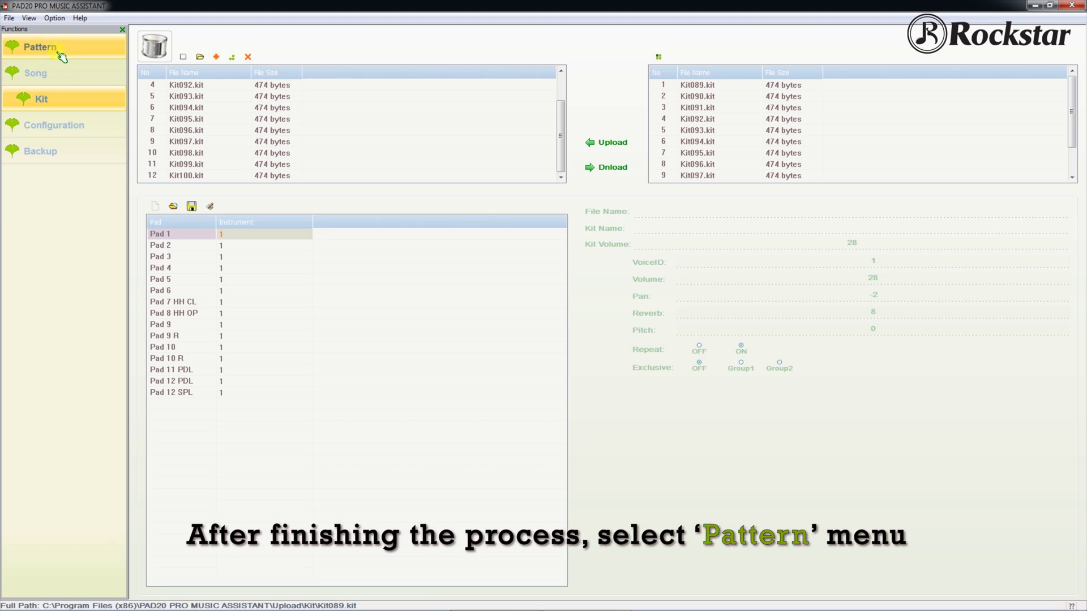
- Switch to the Pattern page and load pattern files from the Upload\Ptn folder, through Ptn100.ptn
{"action": "left_click", "coordinate": [46, 51]}
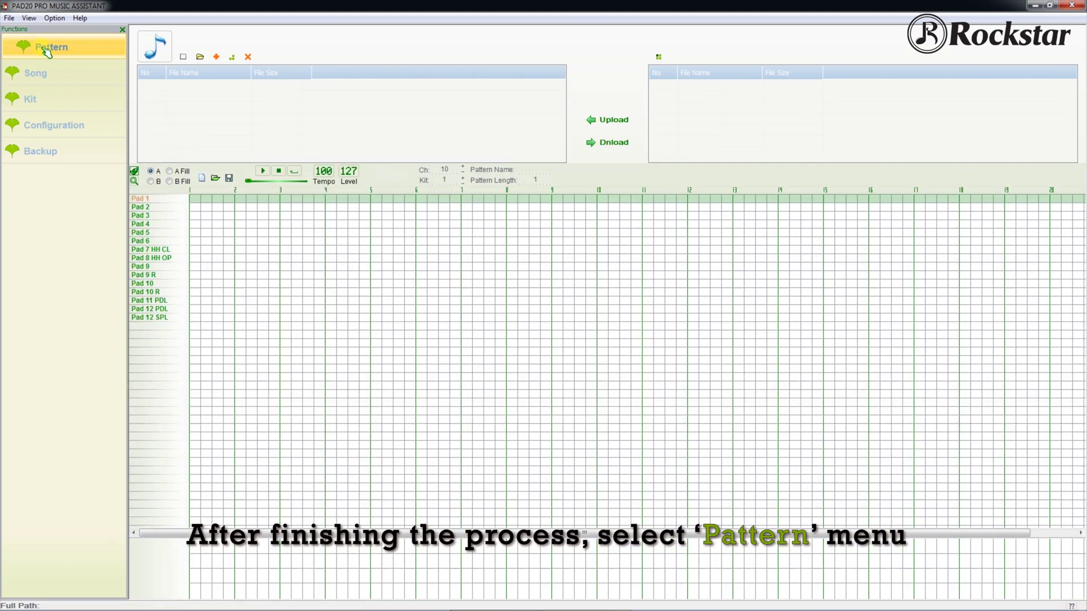
{"action": "left_click", "coordinate": [197, 56]}
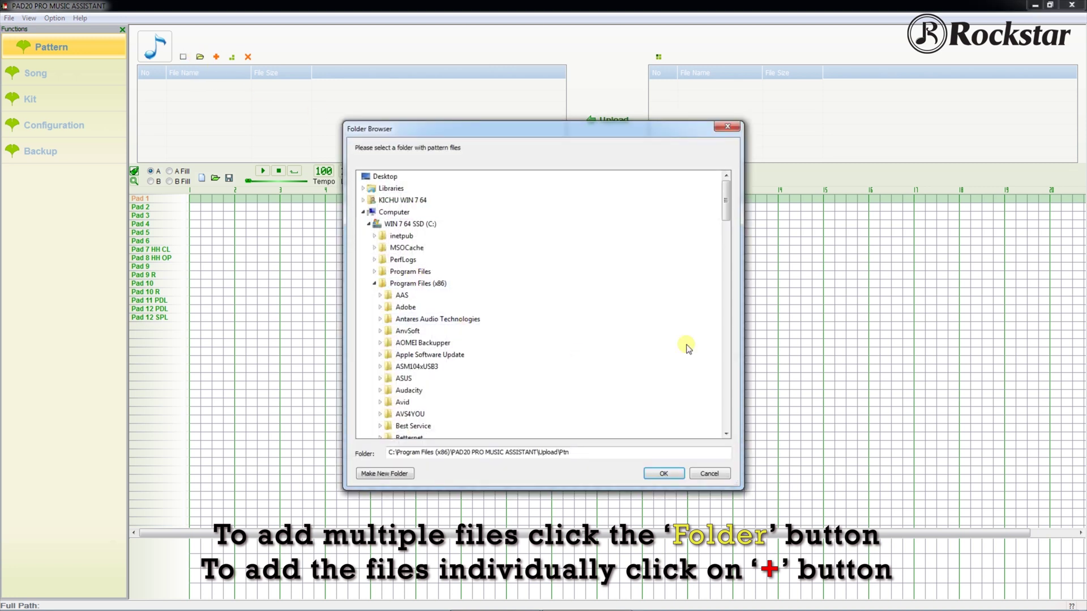
{"action": "left_click_drag", "start_coordinate": [729, 202], "coordinate": [741, 326]}
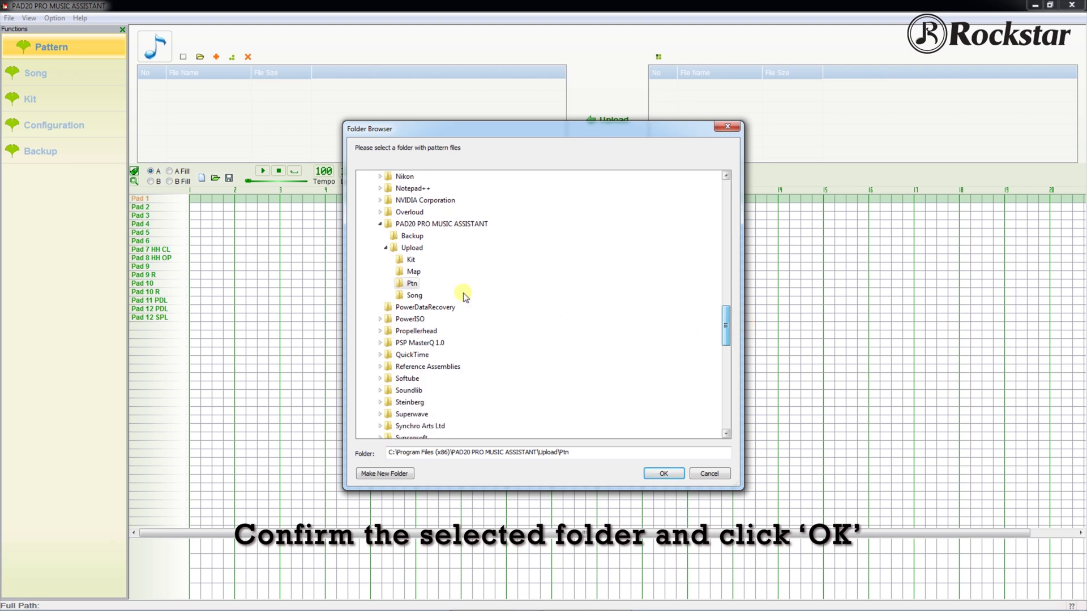
{"action": "left_click", "coordinate": [667, 475]}
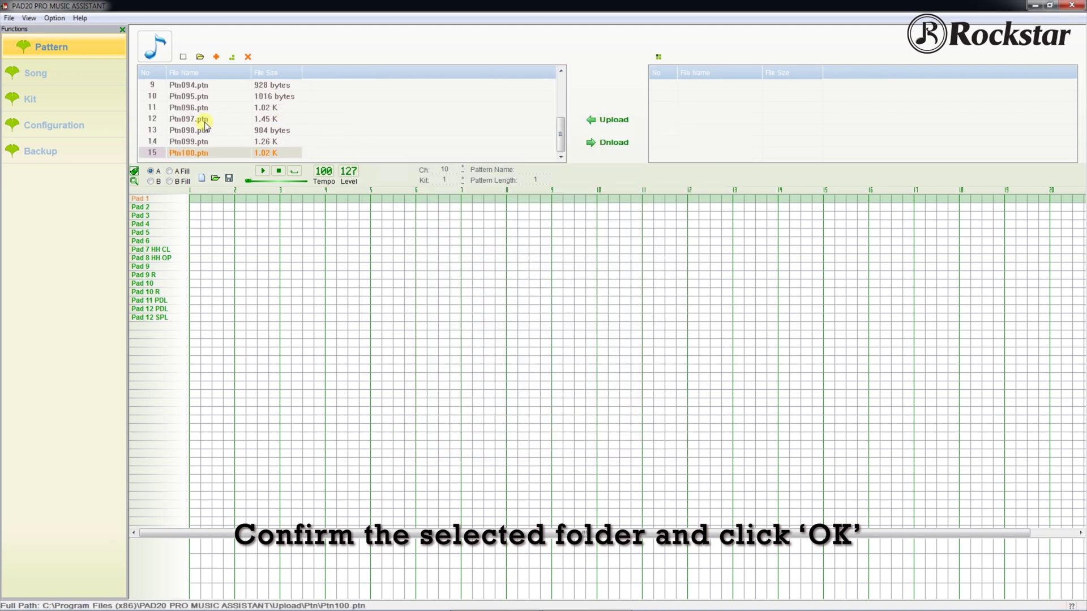
{"action": "mouse_move", "coordinate": [561, 140]}
{"action": "left_mouse_down"}
{"action": "mouse_move", "coordinate": [565, 80]}
{"action": "mouse_move", "coordinate": [560, 150]}
{"action": "left_mouse_up"}
- Select pattern files Ptn086.ptn through Ptn100.ptn, then close the program window
{"action": "left_click", "coordinate": [194, 87]}
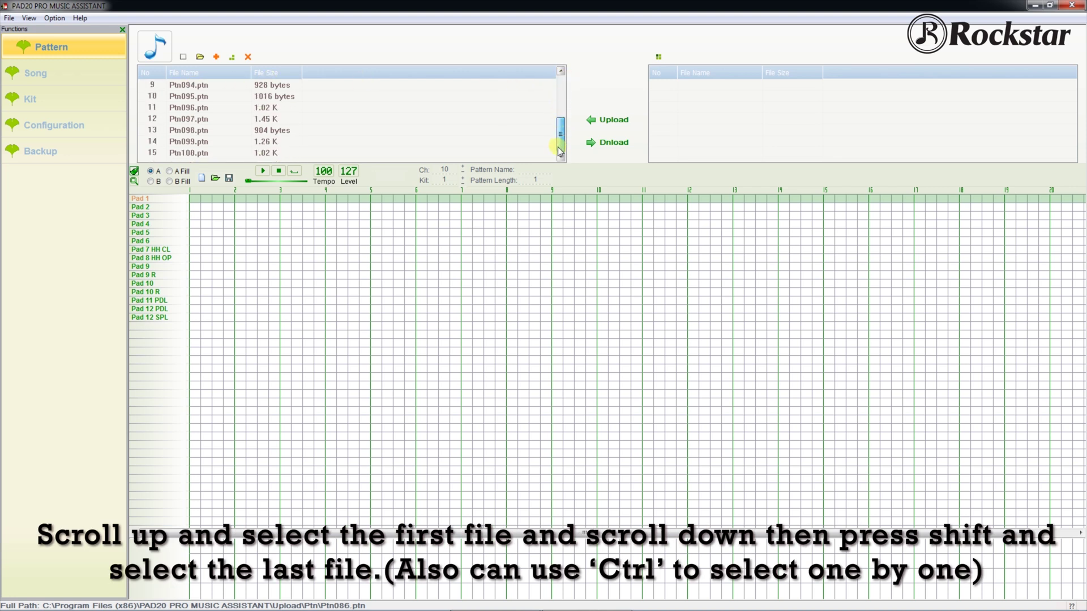
{"action": "left_click", "coordinate": [186, 156], "text": "shift"}
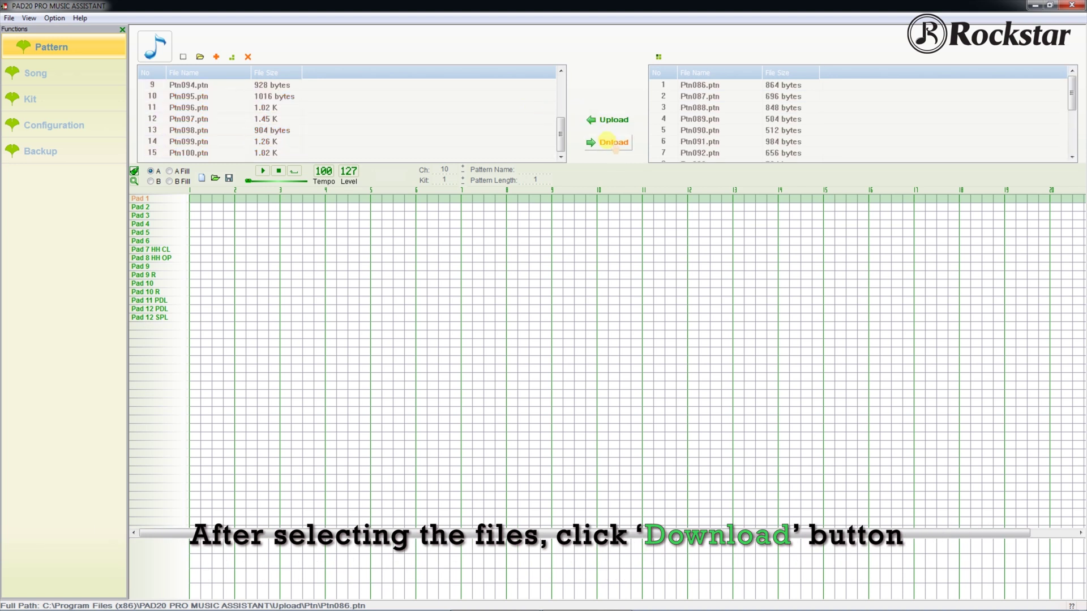
{"action": "left_click", "coordinate": [1075, 6]}
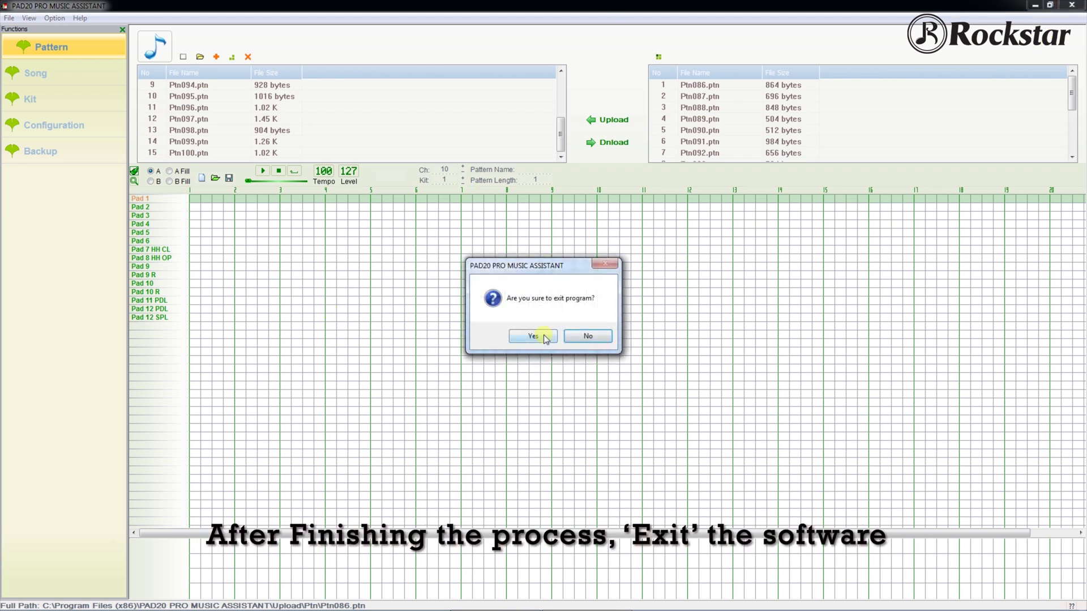